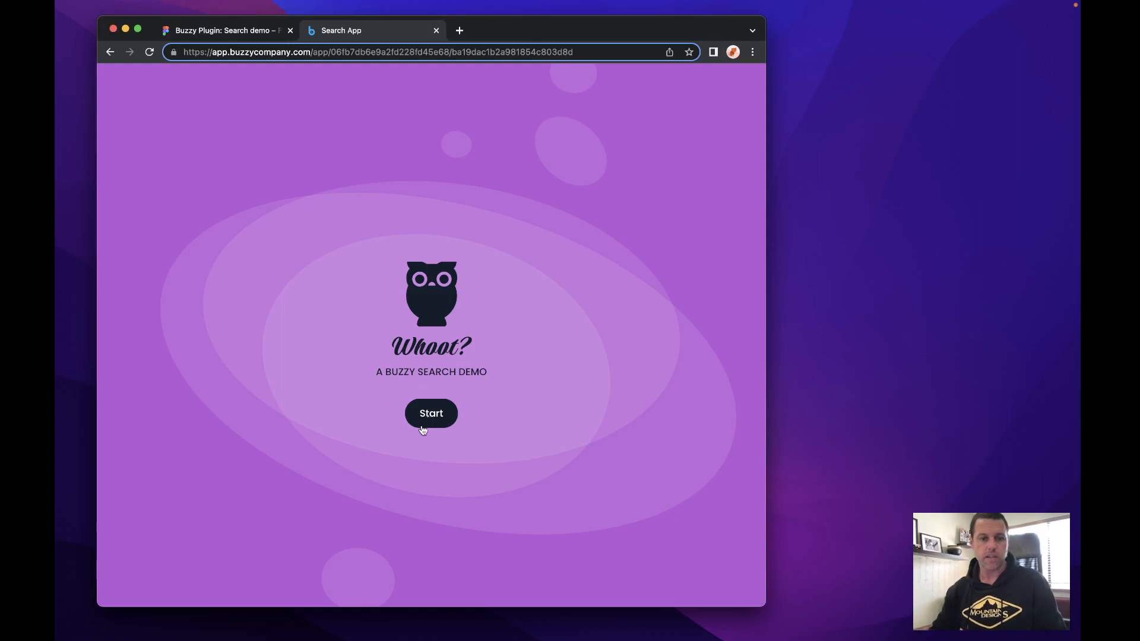
- Start the search demo app and browse the full contact list
left_click(423, 425)
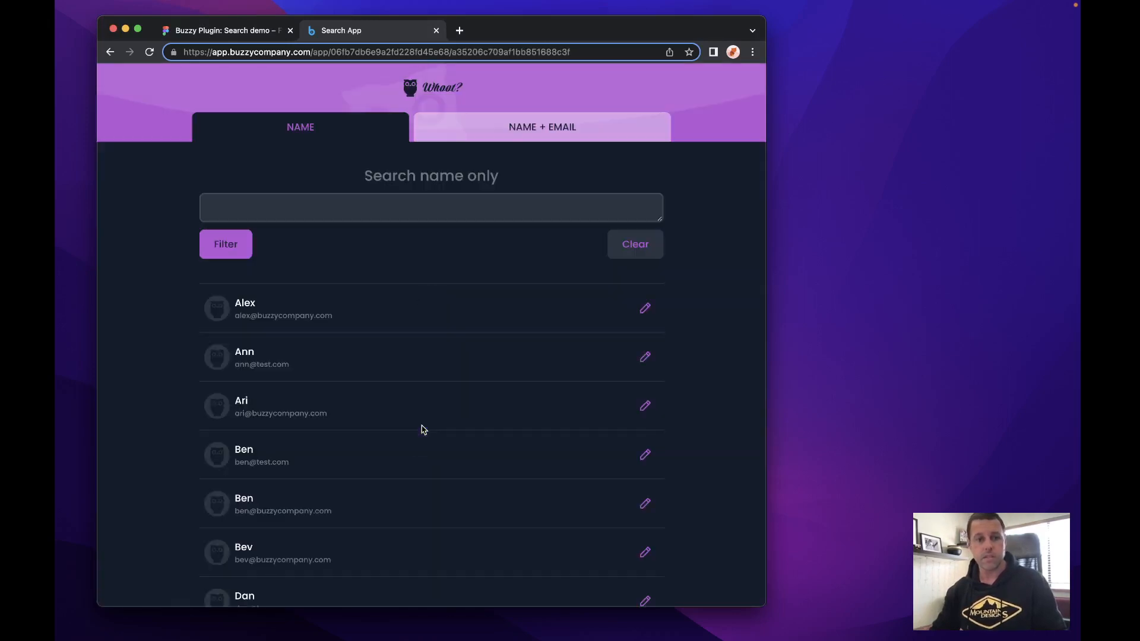
scroll(288, 458, "down", 5)
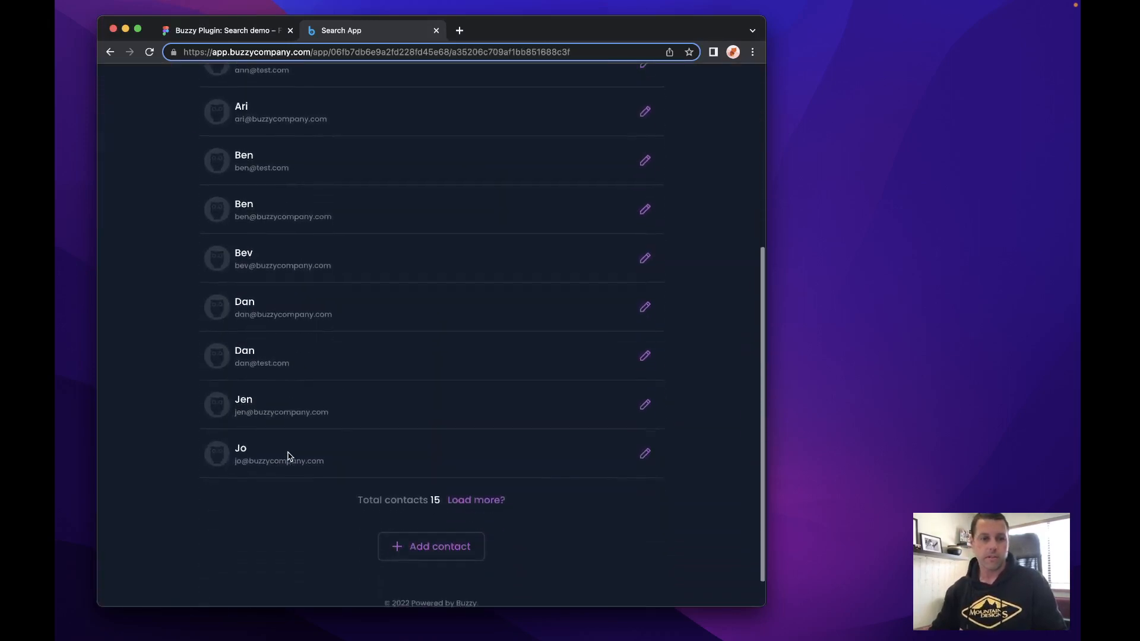
scroll(288, 457, "up", 5)
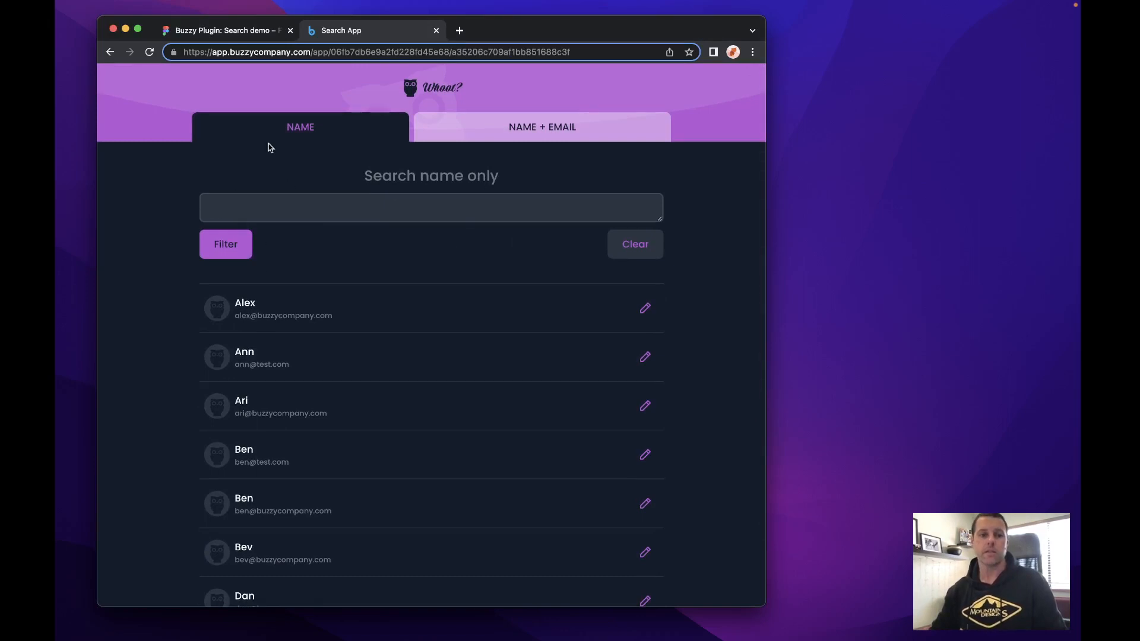
- Filter the contacts by the name ben, then clear the search
left_click(257, 207)
type("ben")
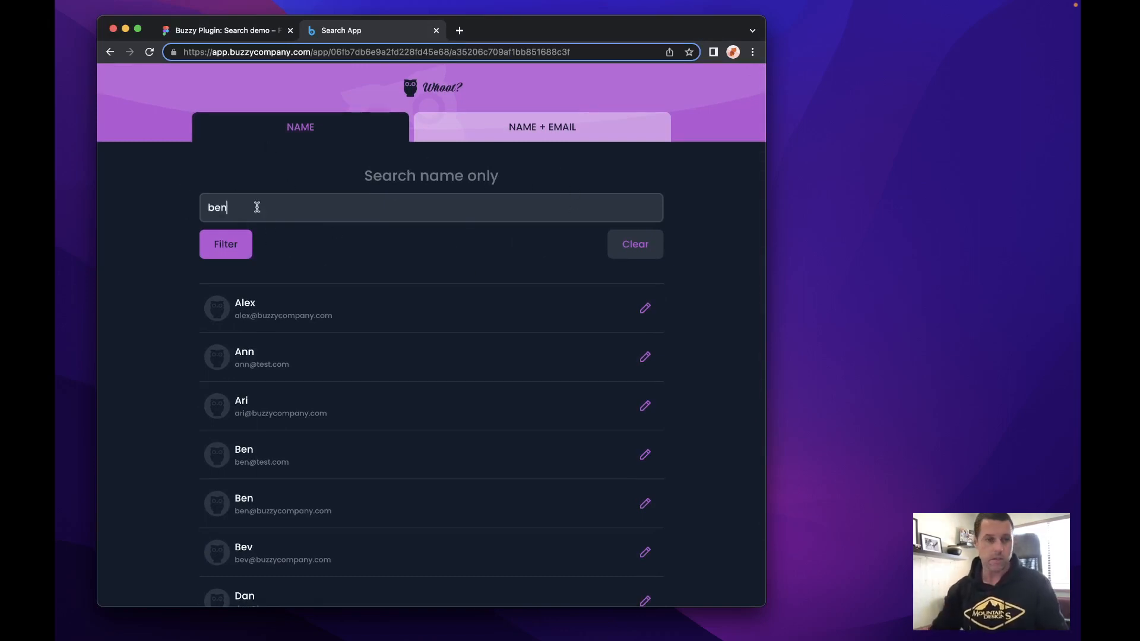
left_click(236, 252)
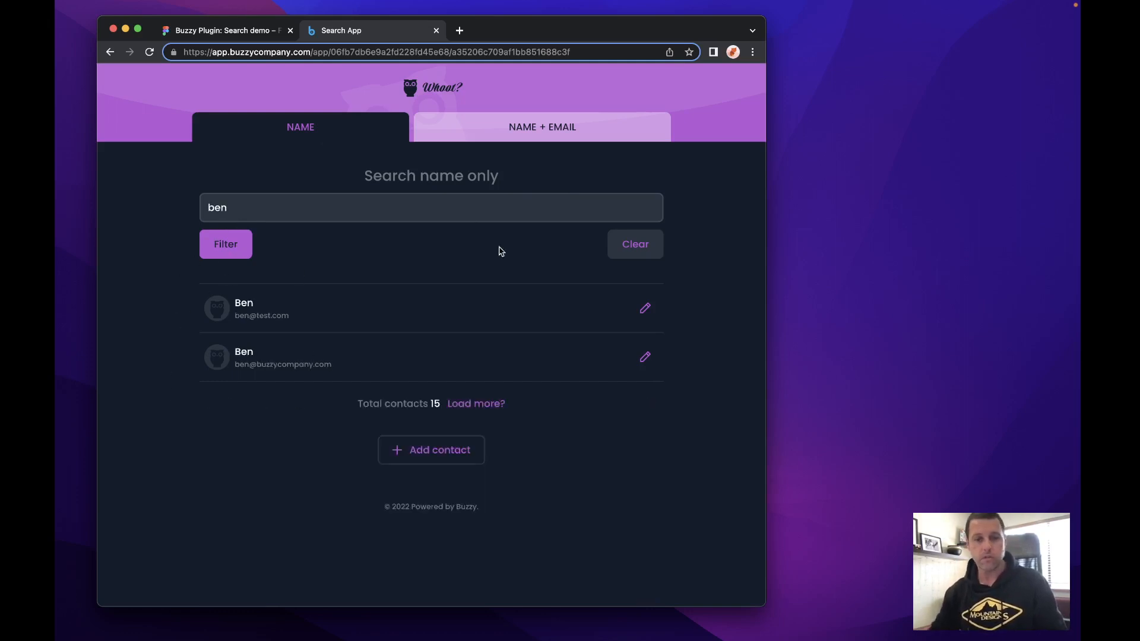
left_click(634, 248)
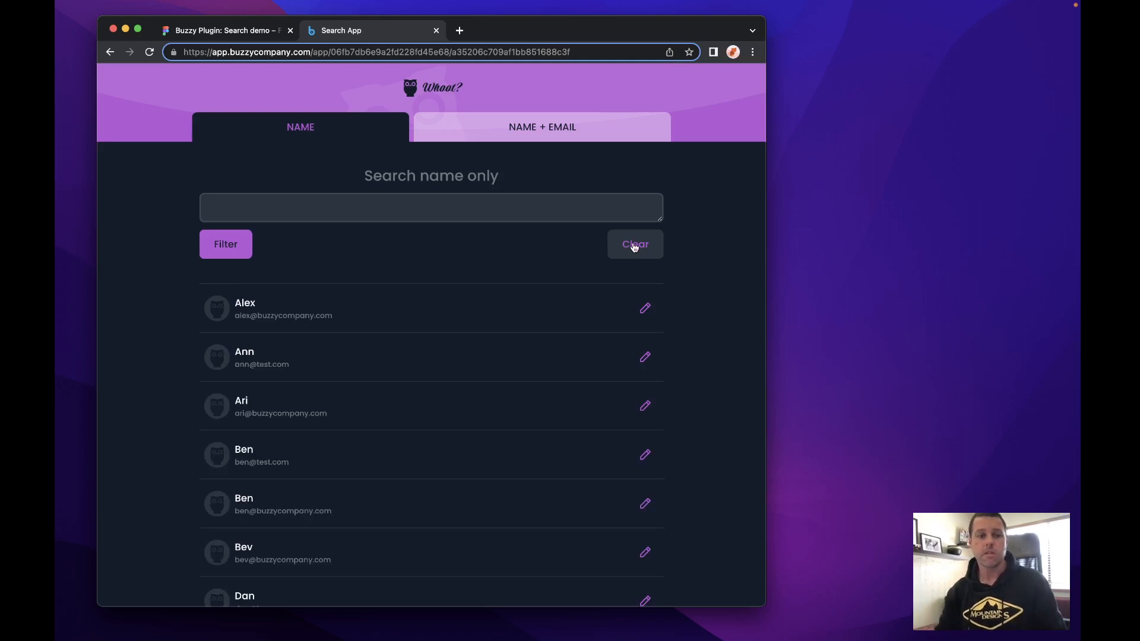
- Switch to the Figma design and inspect the contact fields behind the Simple Search List in the Buzzy plugin
key("Tab")
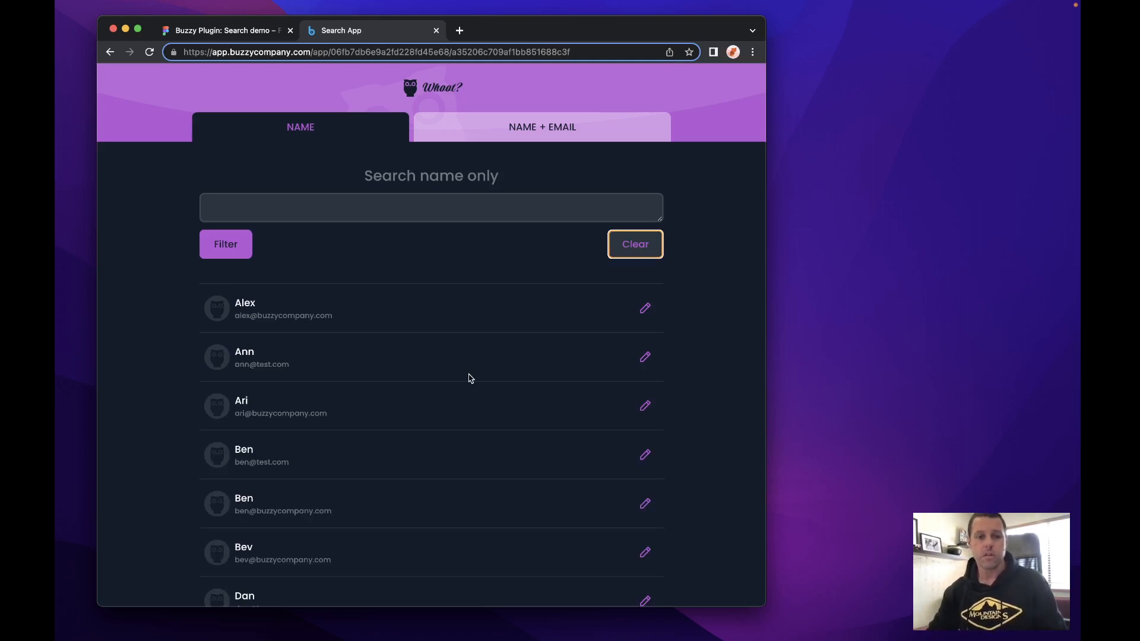
key("super+Tab")
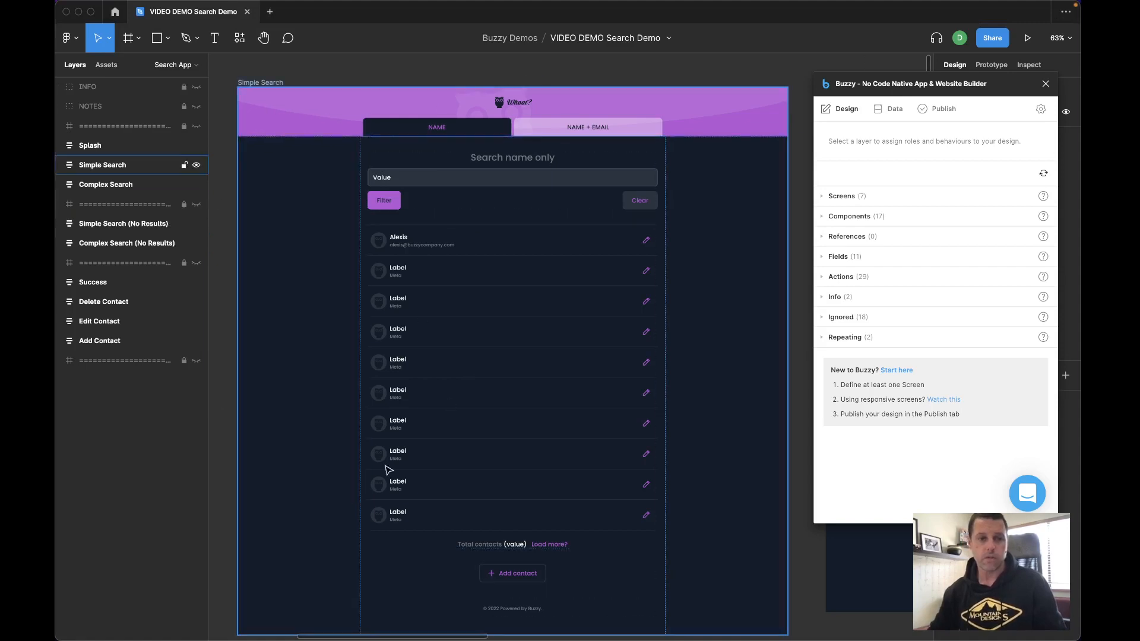
double_click(530, 331)
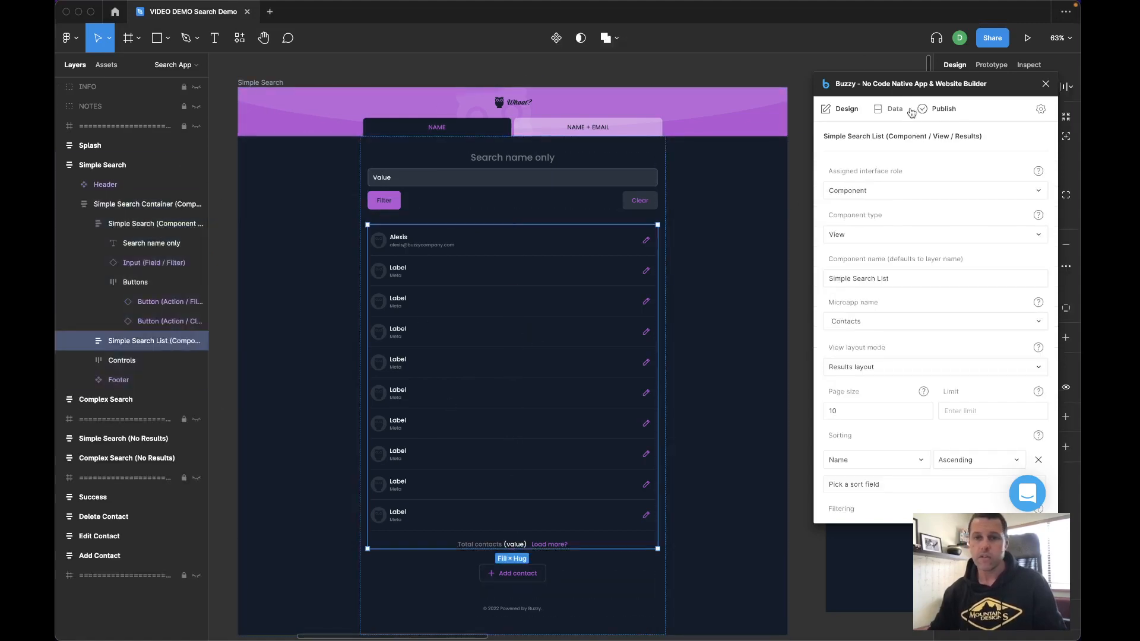
left_click(889, 110)
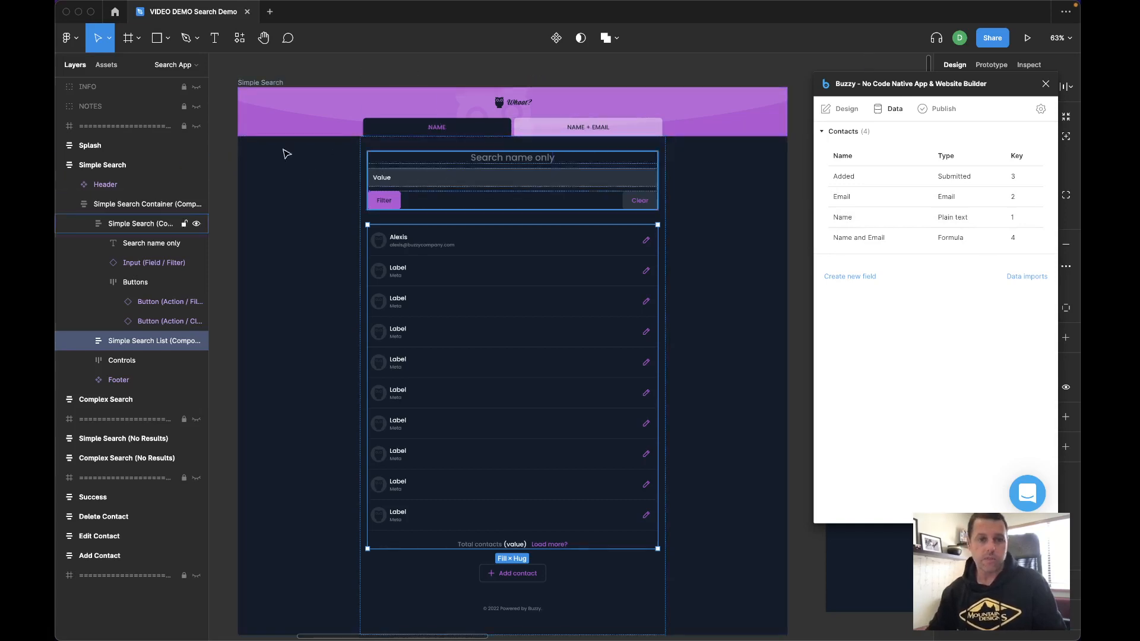
- Inspect the Simple Search component's role settings and its component type options
left_click(472, 198)
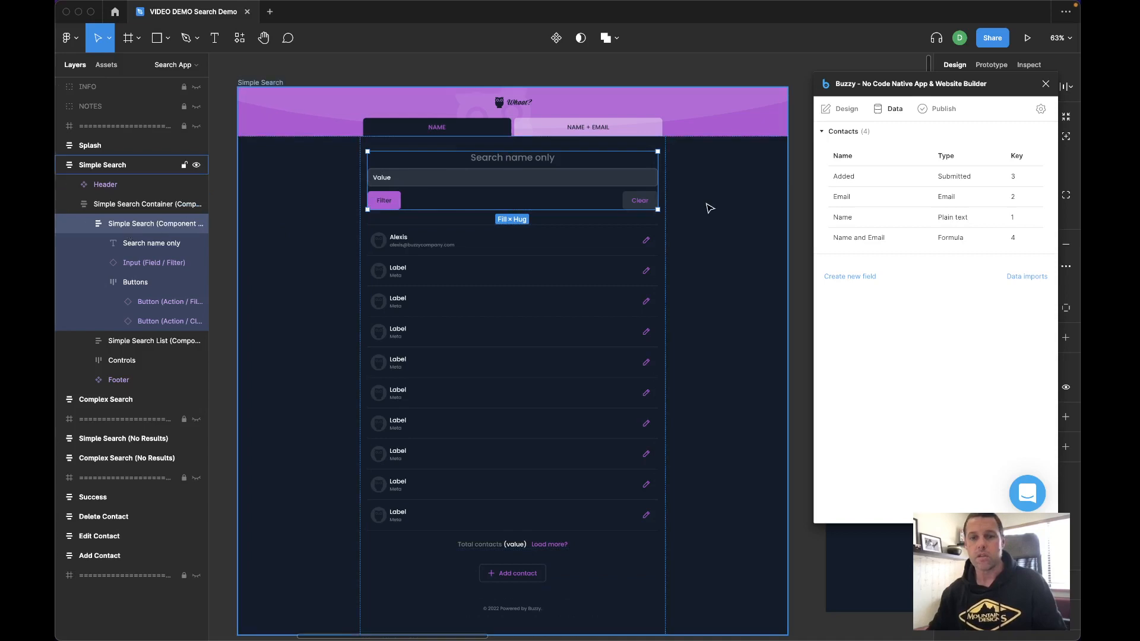
left_click(841, 110)
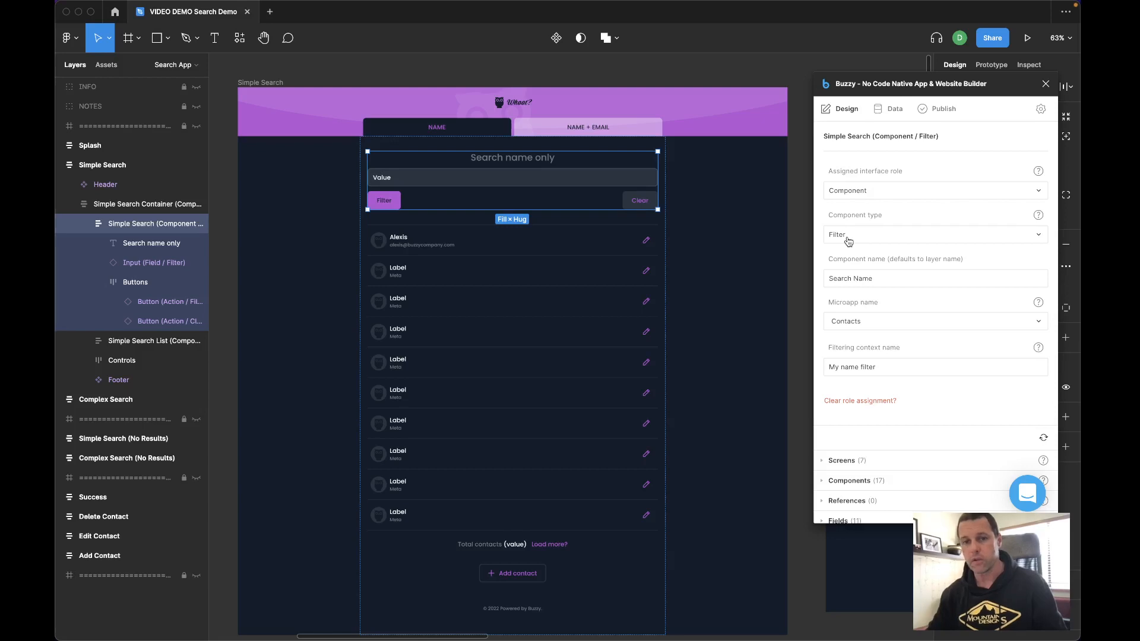
left_click(848, 238)
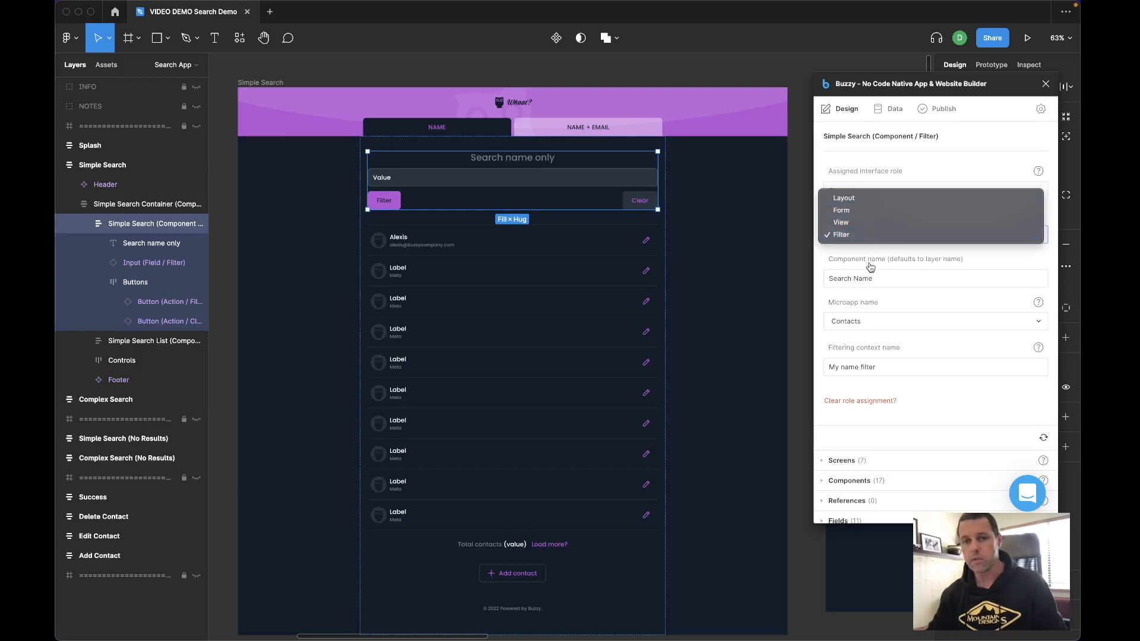
left_click(941, 257)
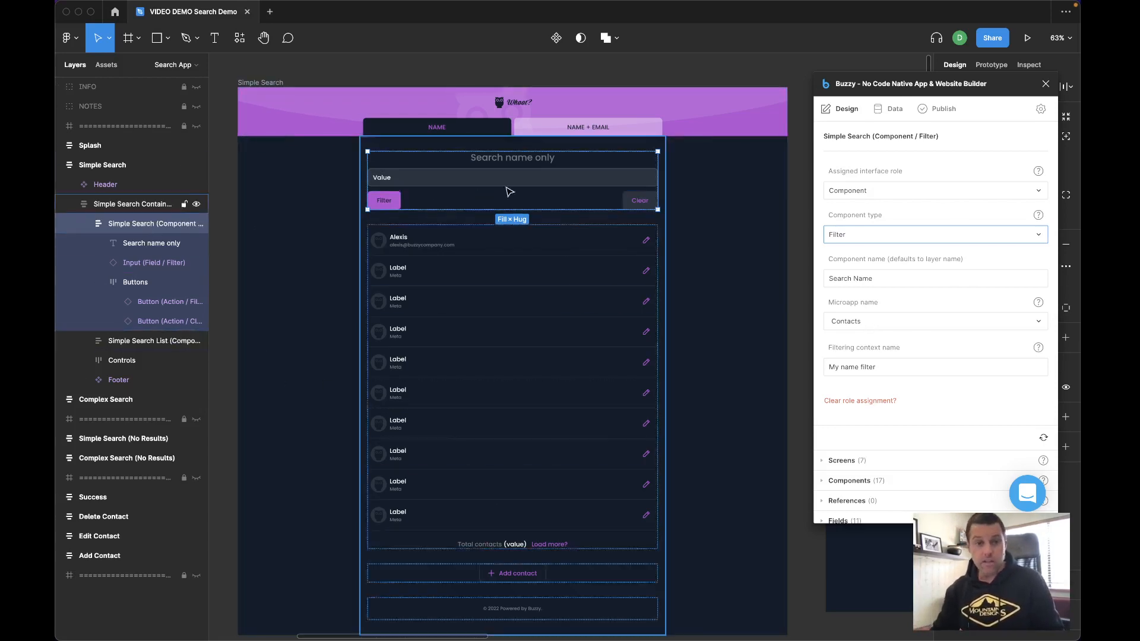
- Inspect the search input's field role and its field mode options
left_click(128, 262)
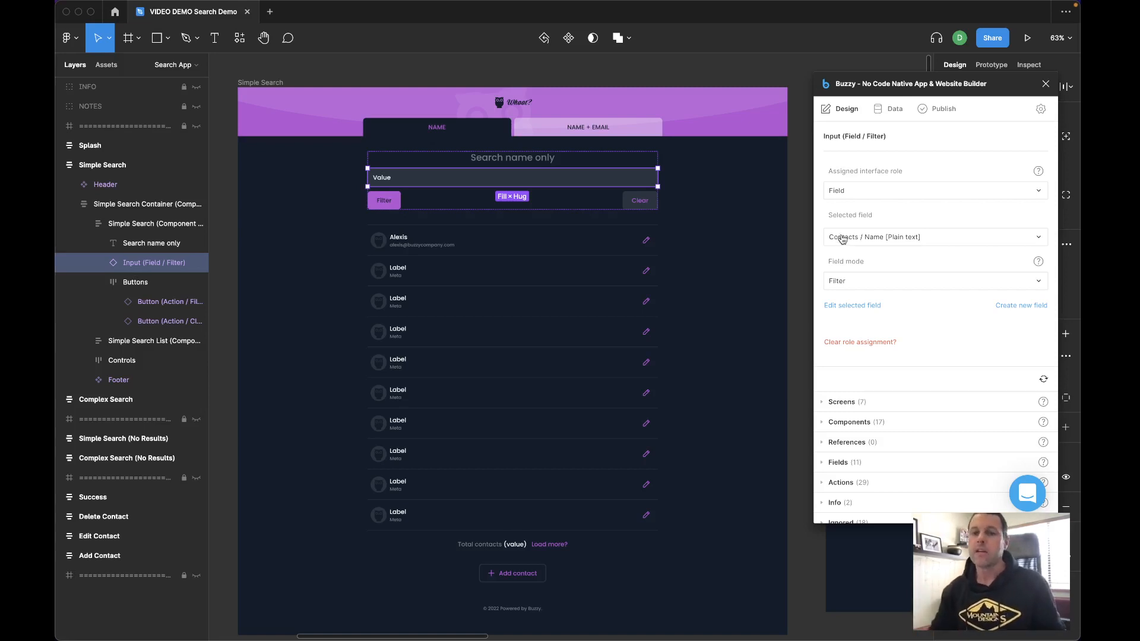
left_click(863, 288)
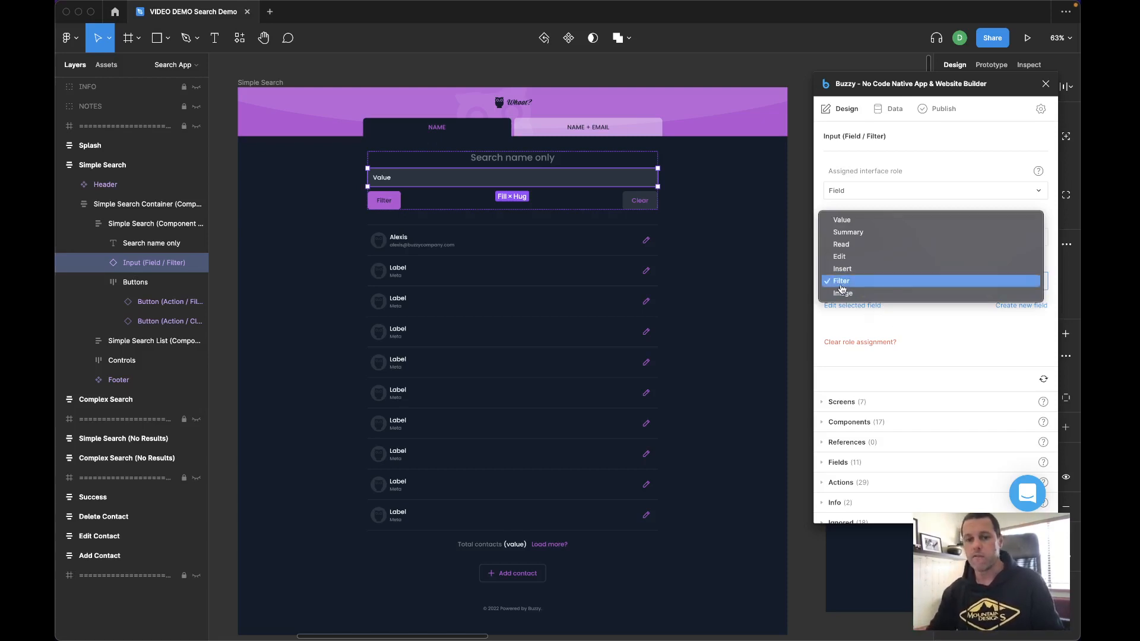
left_click(926, 328)
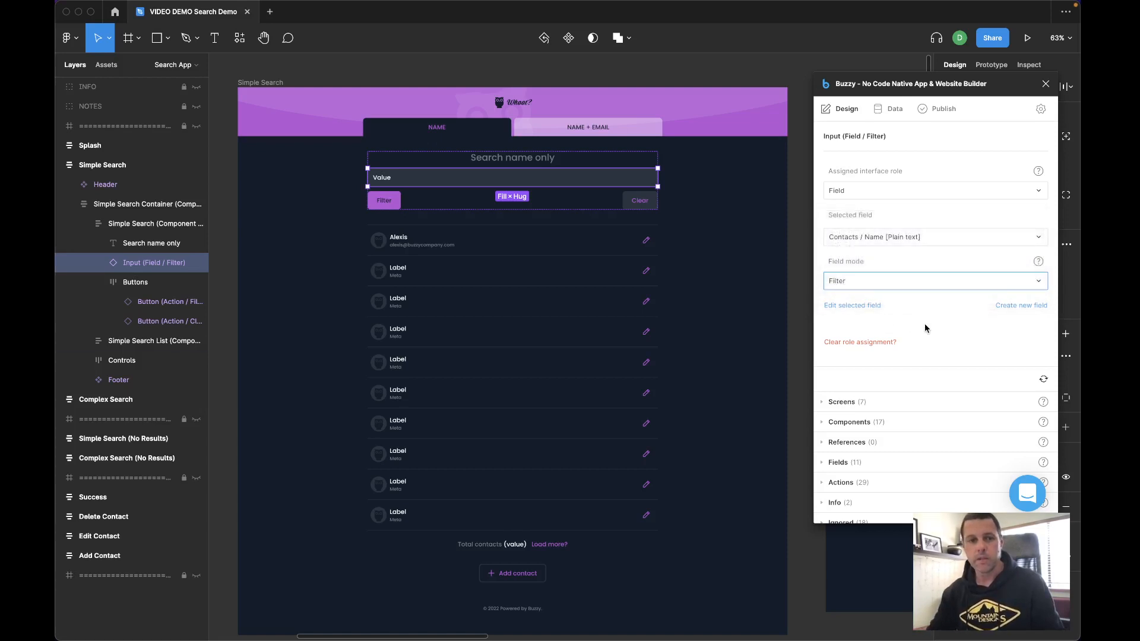
- Review the action type settings of the Filter and Clear buttons
left_click(397, 200)
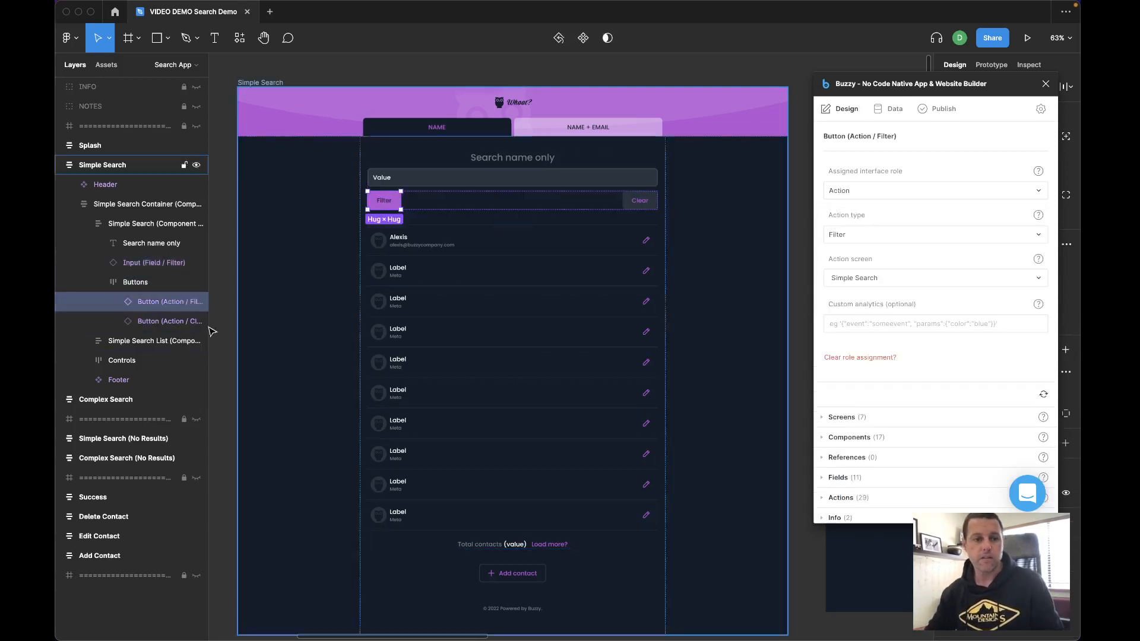
left_click(840, 240)
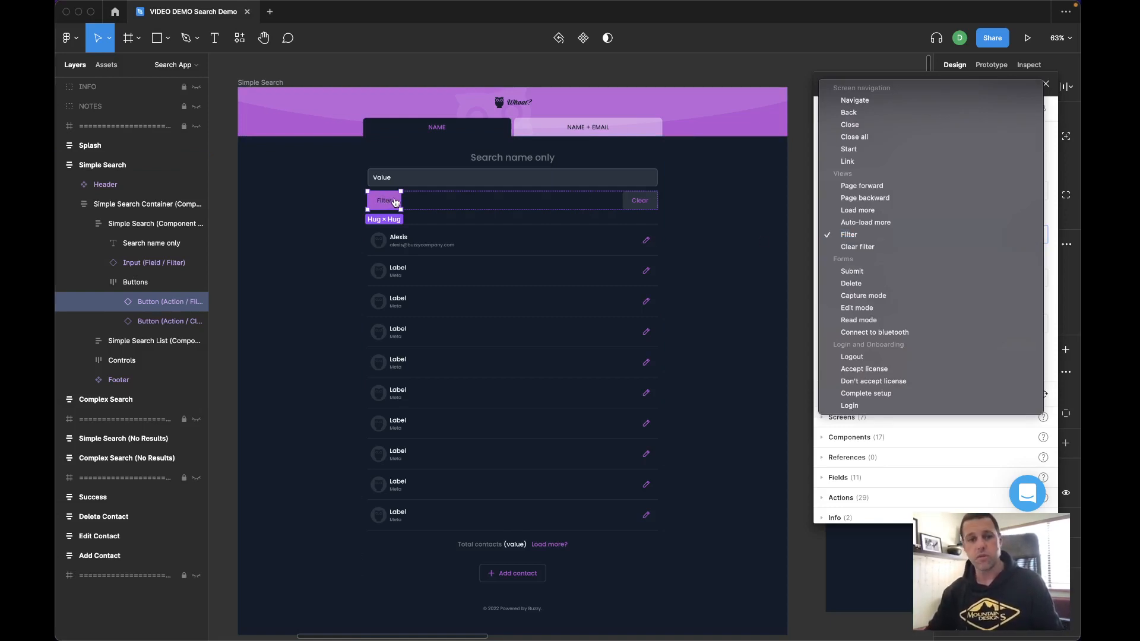
left_click(633, 209)
left_click(634, 209)
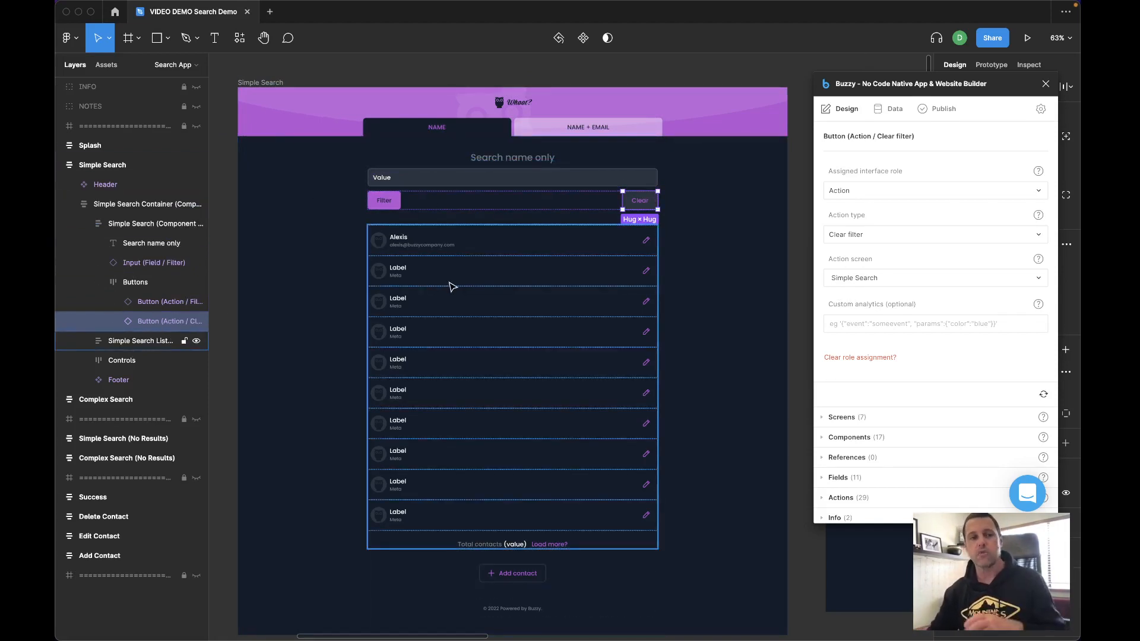
- Review the Simple Search List's view, sorting and filtering context settings
left_click(147, 342)
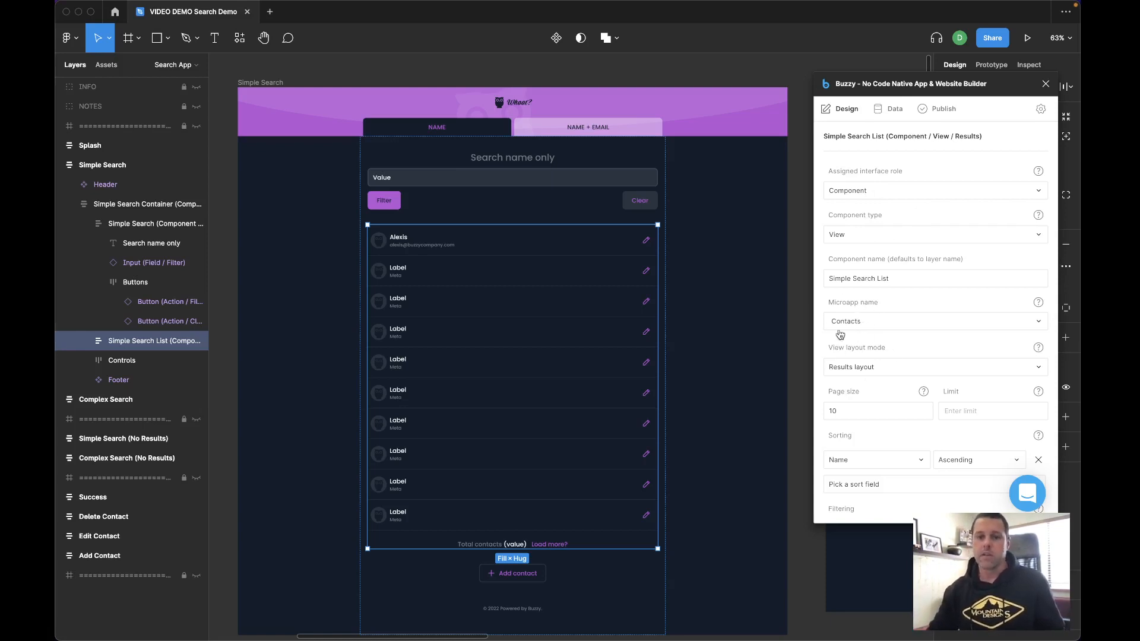
scroll(835, 373, "down", 3)
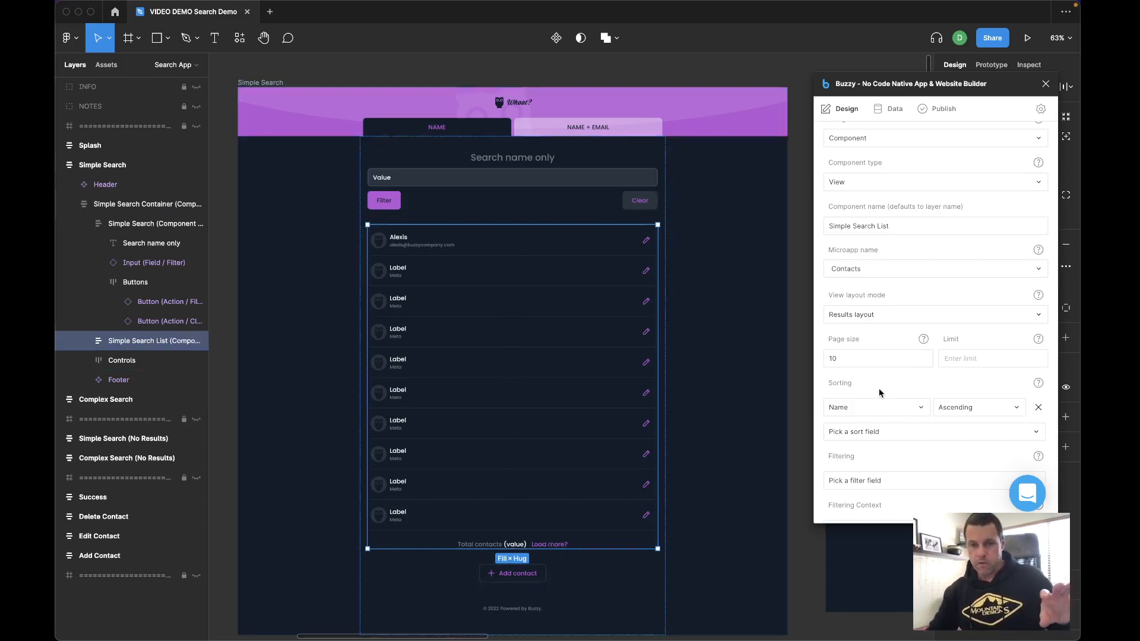
scroll(880, 389, "down", 3)
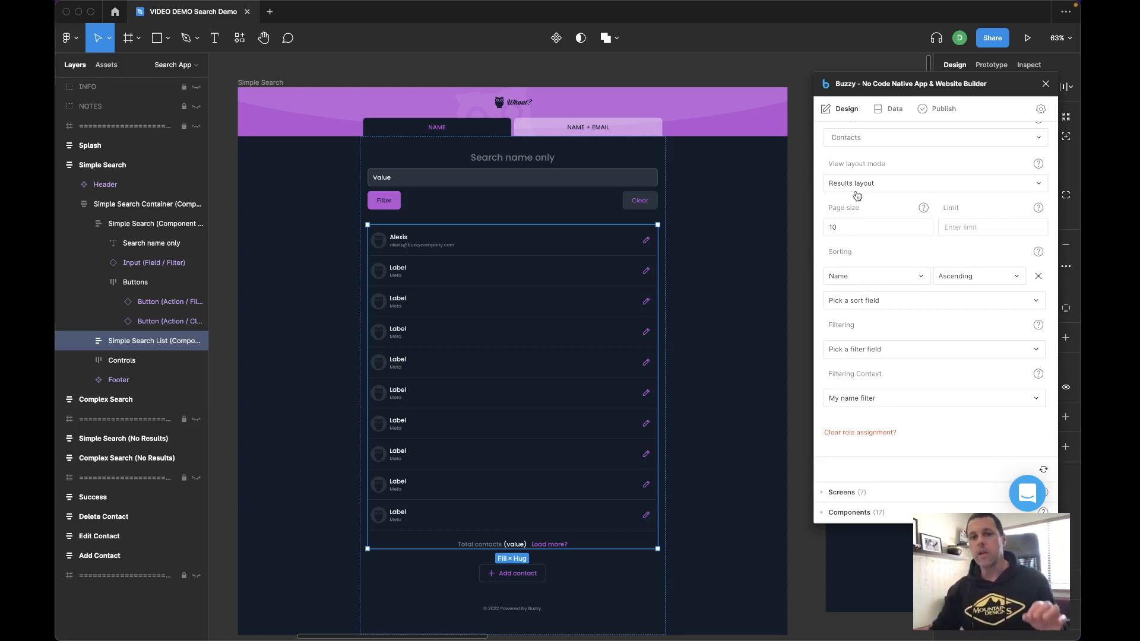
- Open the Name field definition in the plugin's data and review its key field options
left_click(889, 111)
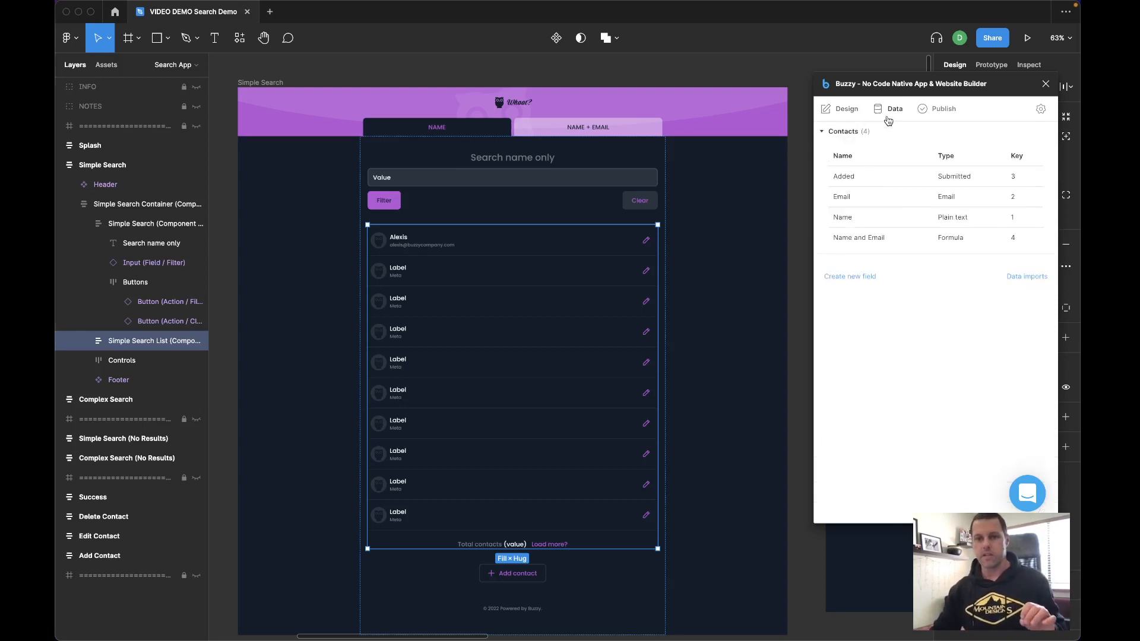
left_click(836, 219)
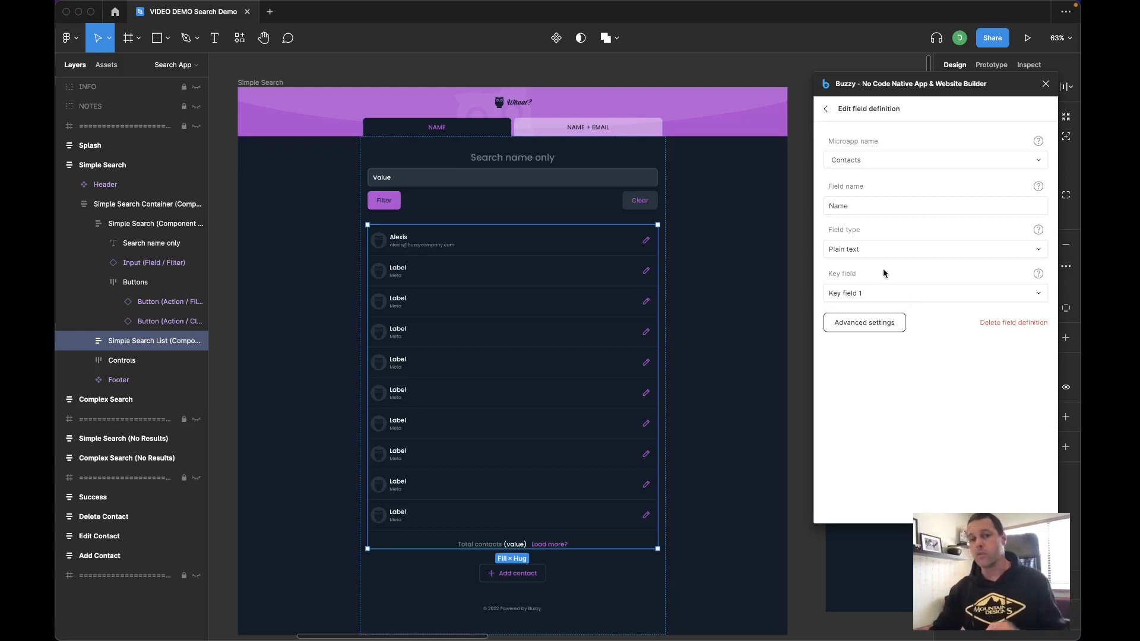
left_click(855, 302)
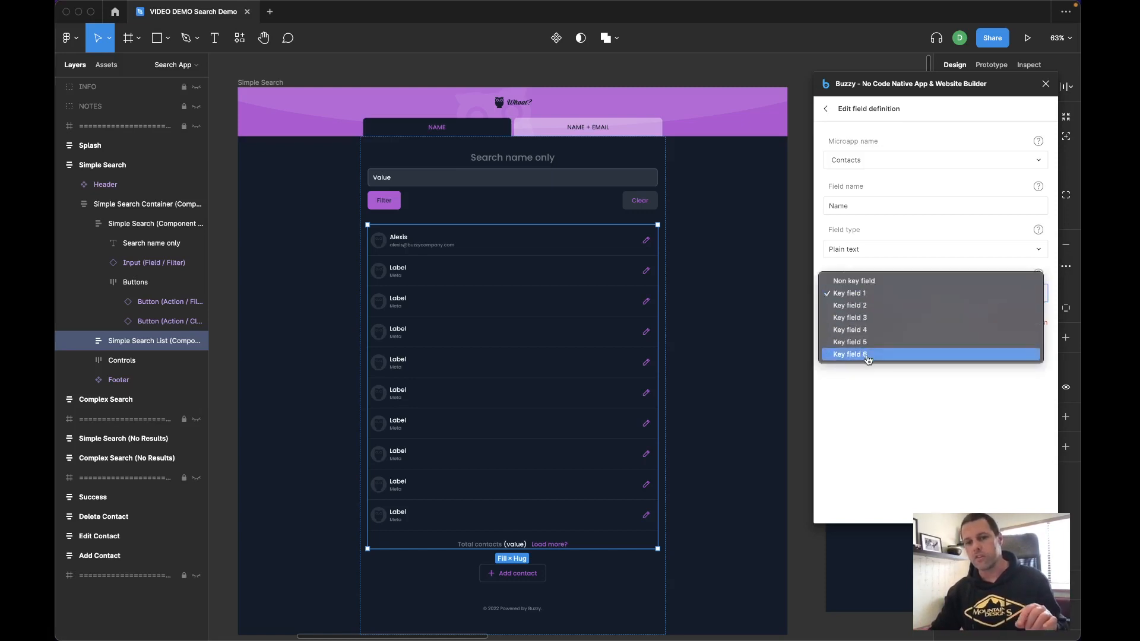
left_click(877, 414)
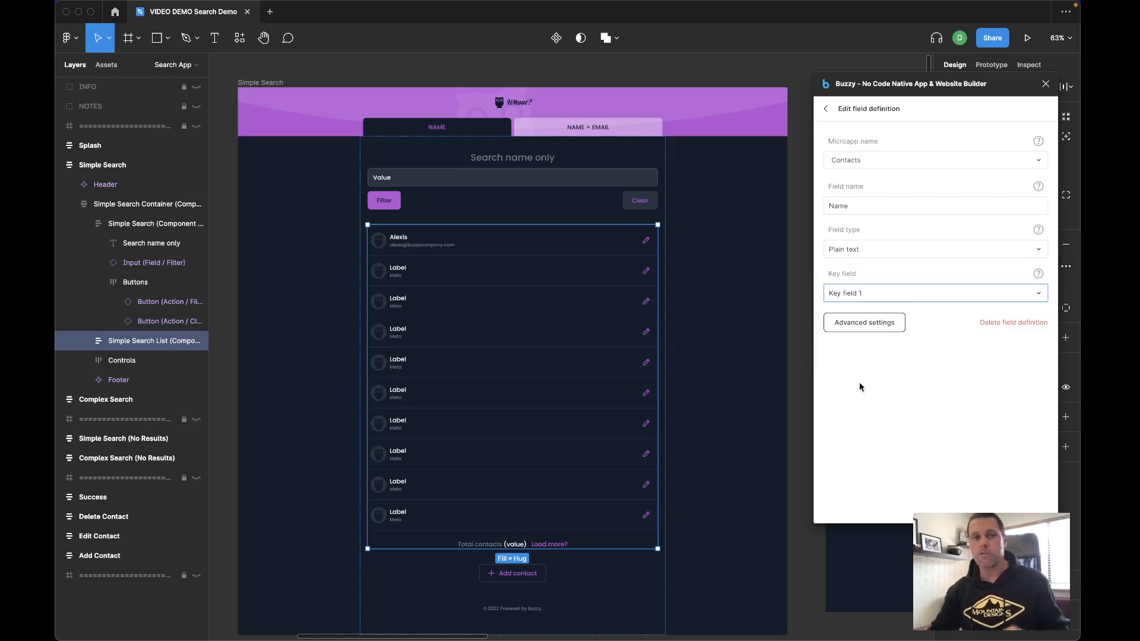
left_click(825, 108)
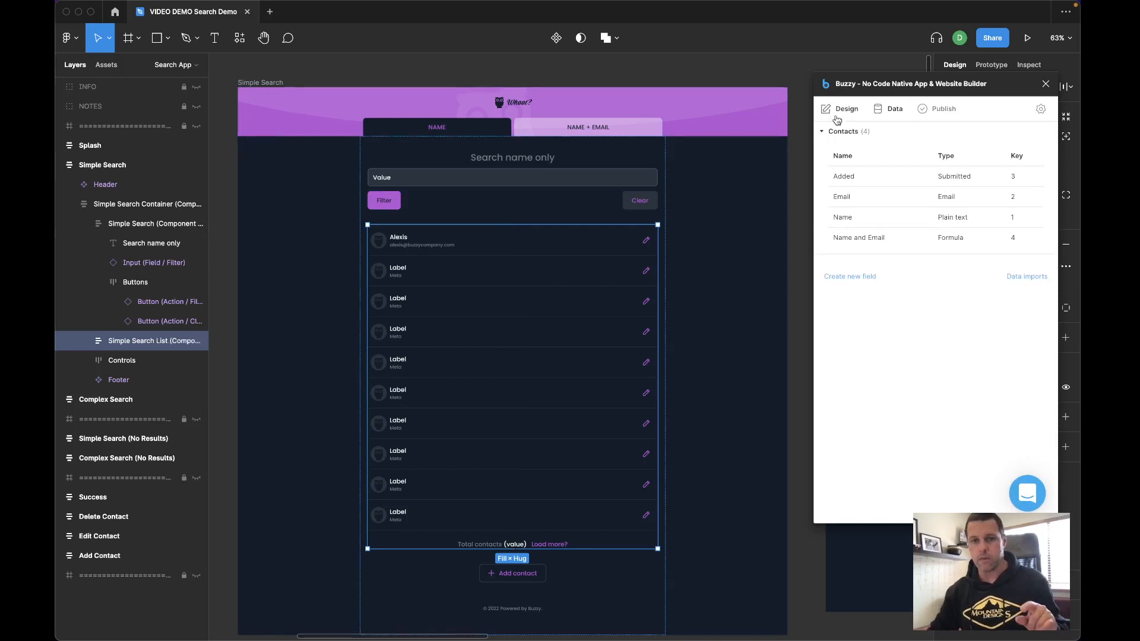
- Try adding an Added filter field to the Simple Search List's filtering, then remove it
left_click(839, 113)
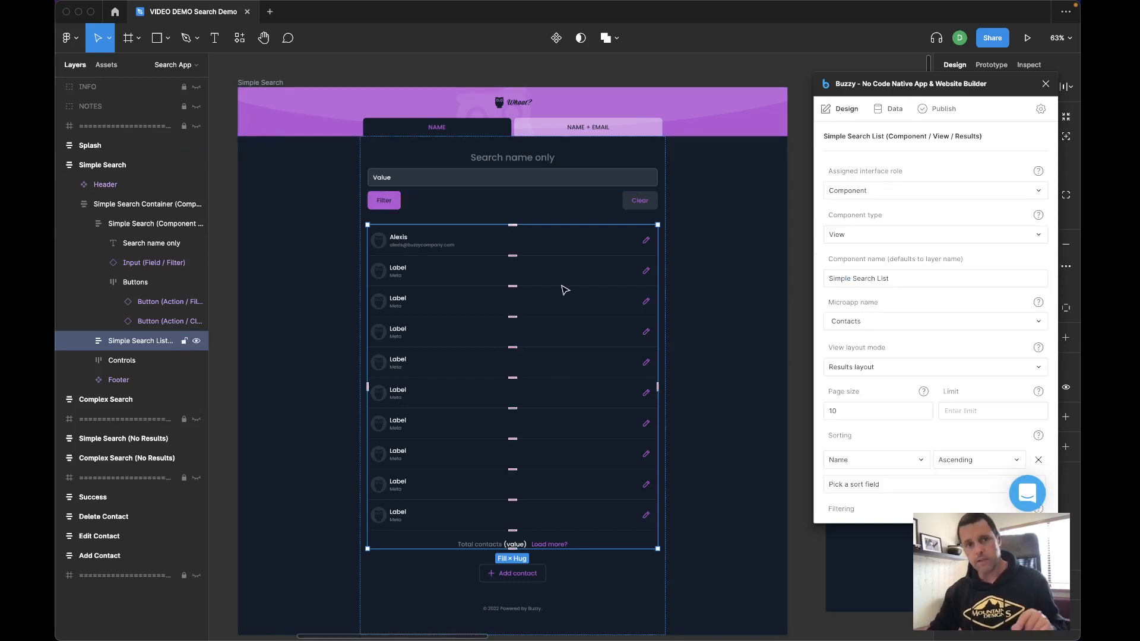
scroll(943, 380, "down", 5)
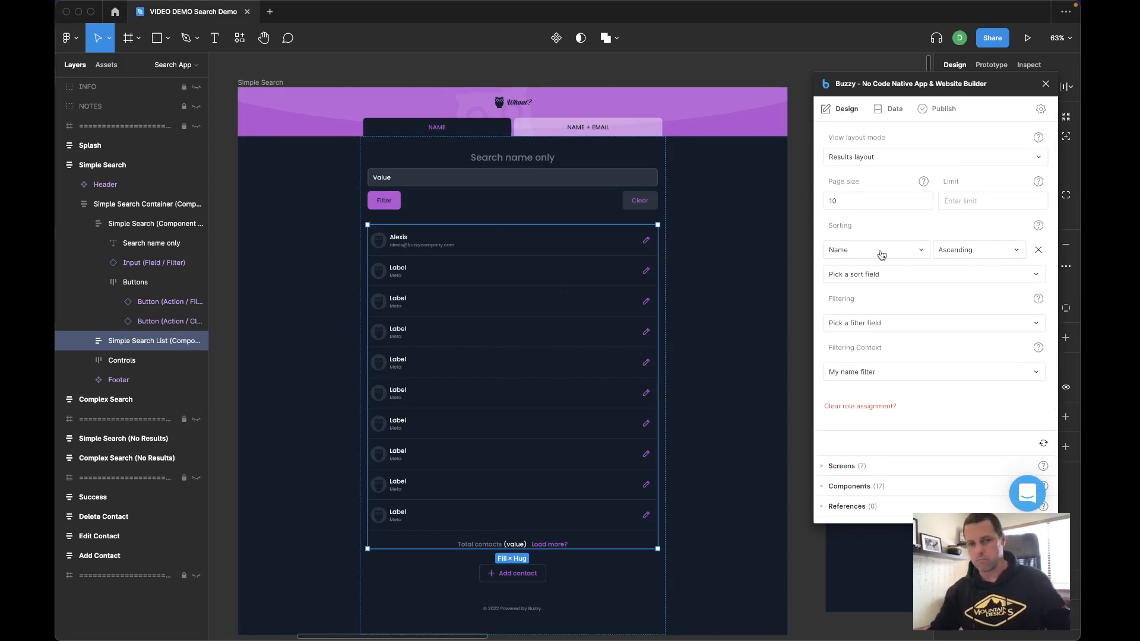
left_click(849, 331)
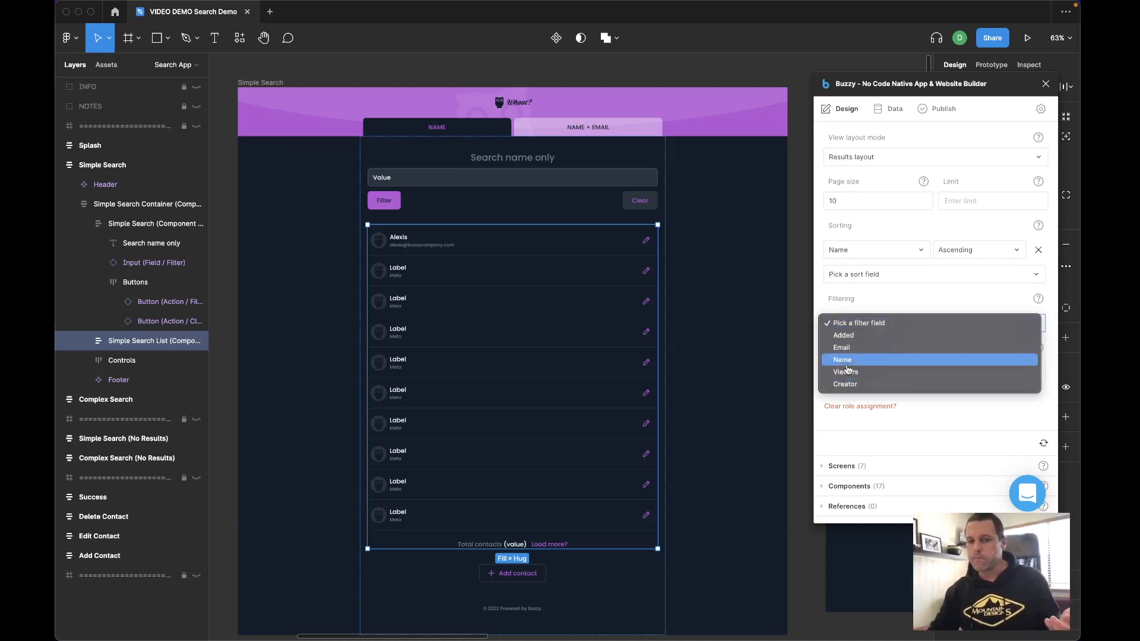
left_click(845, 336)
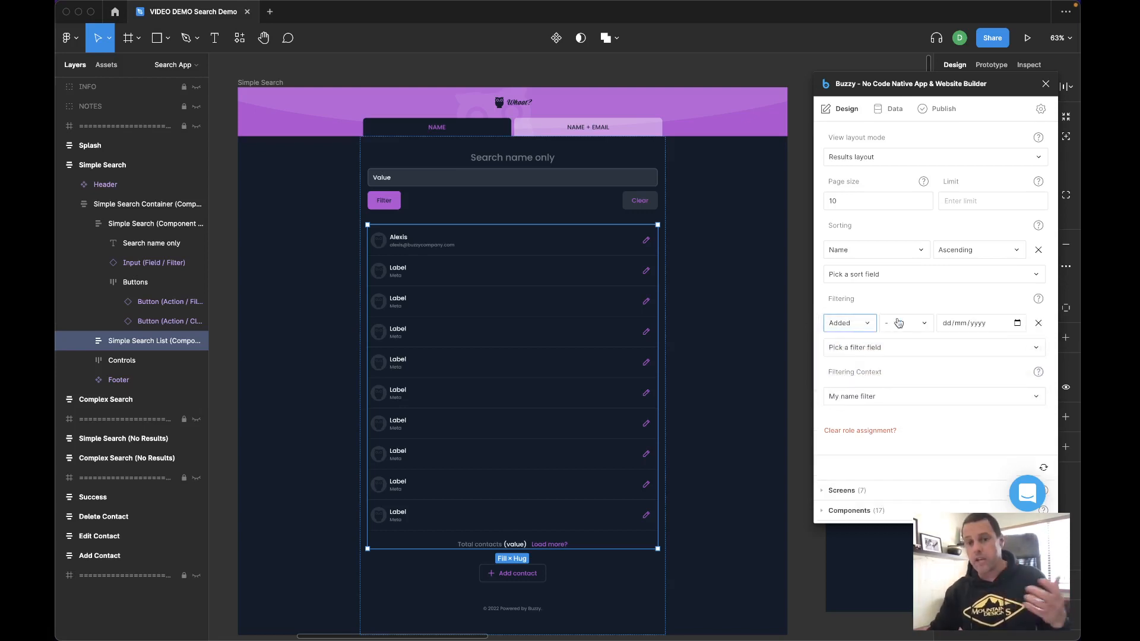
left_click(925, 330)
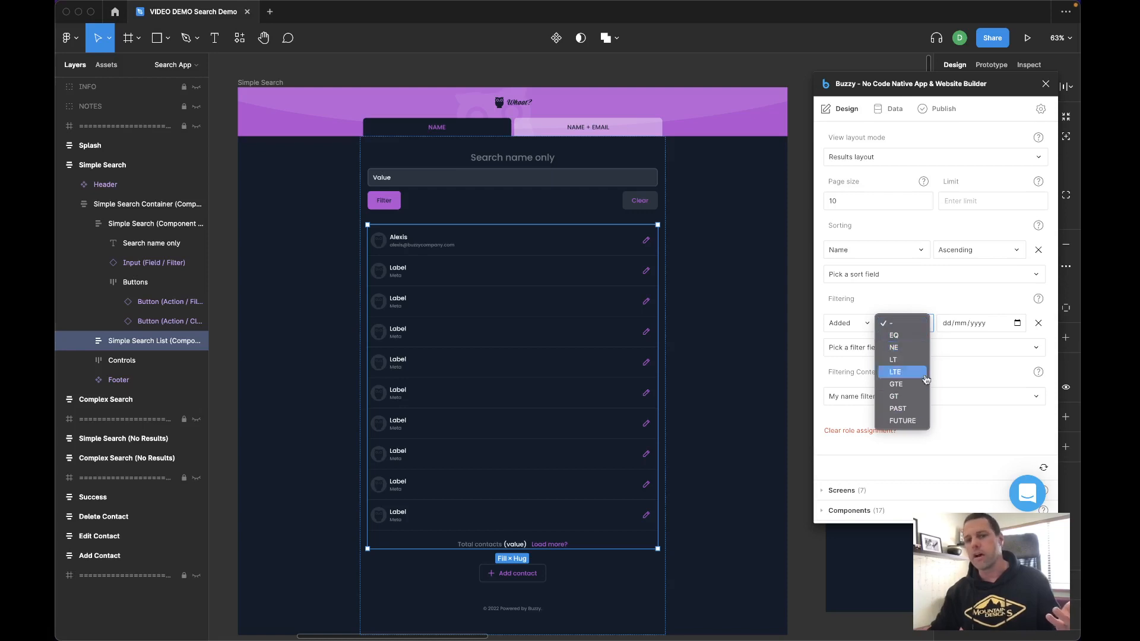
left_click(918, 307)
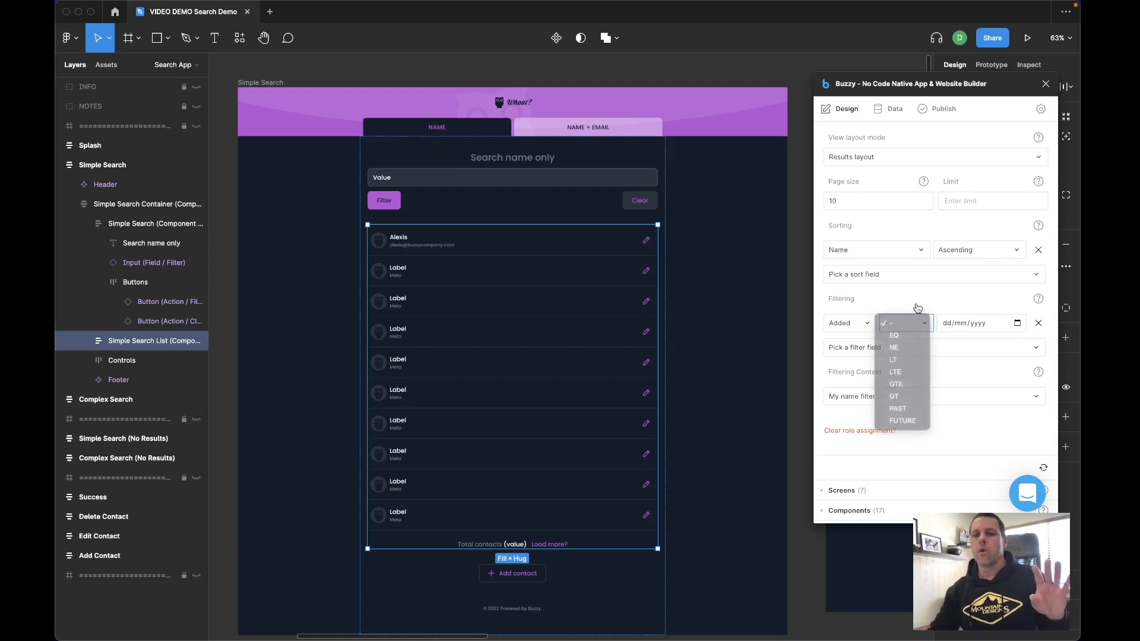
left_click(1038, 325)
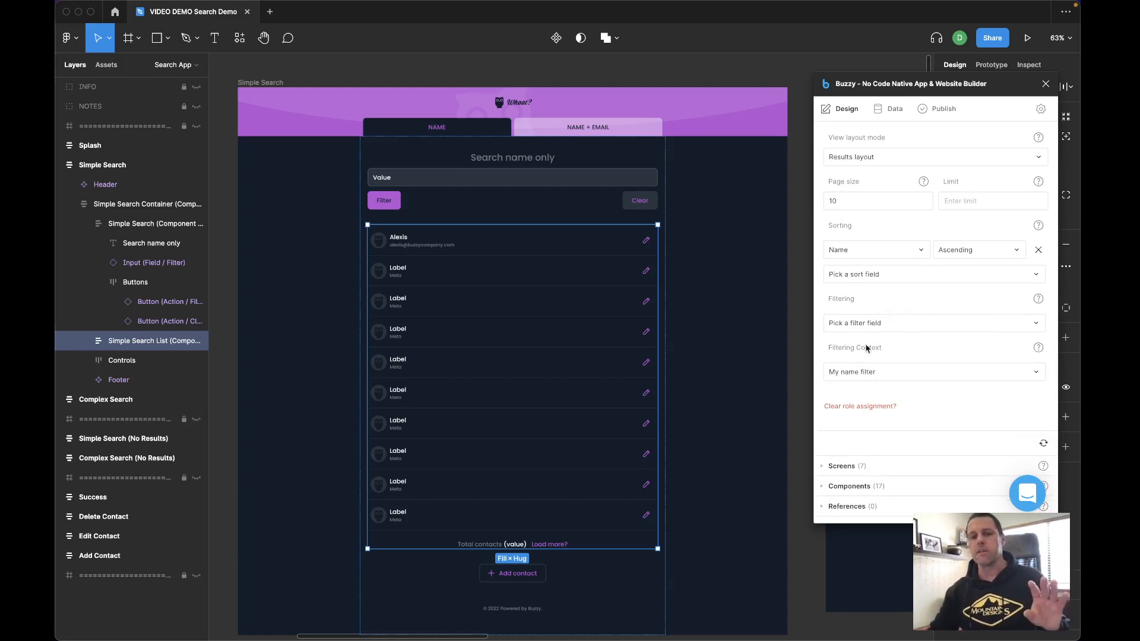
- Open the Simple Search List's filtering context options and keep My name filter selected
left_click(873, 380)
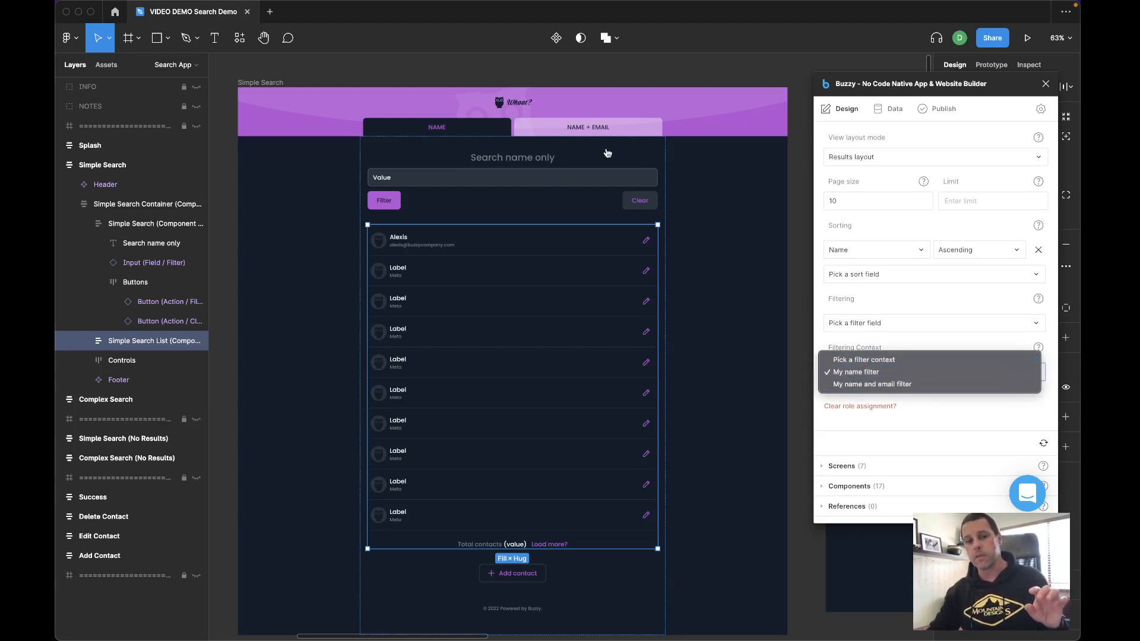
left_click(859, 372)
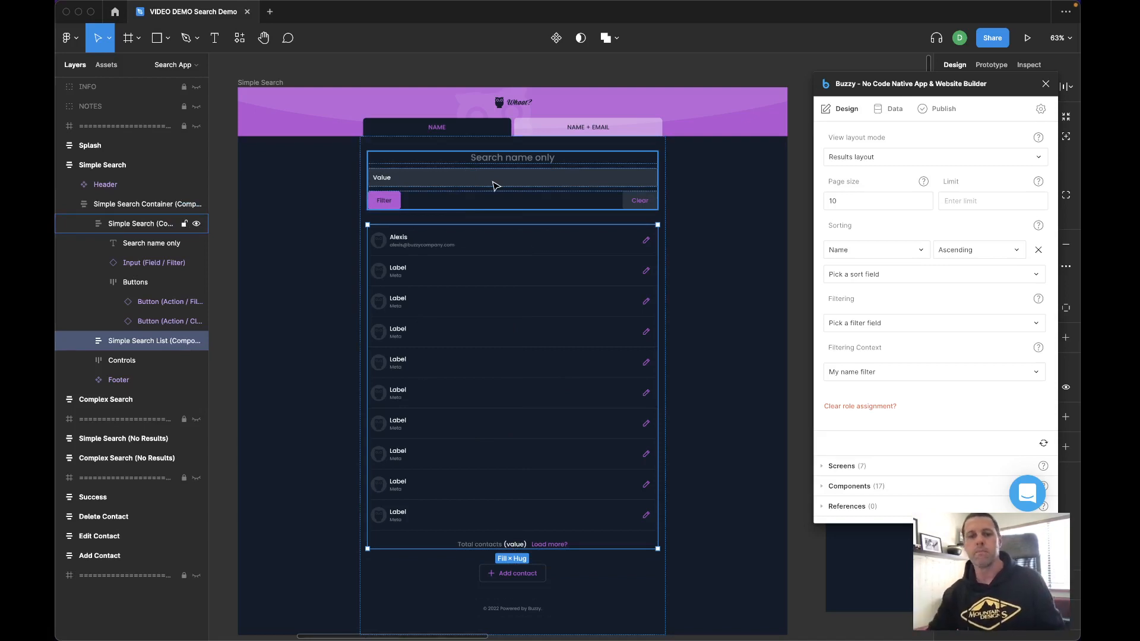
left_click(584, 67)
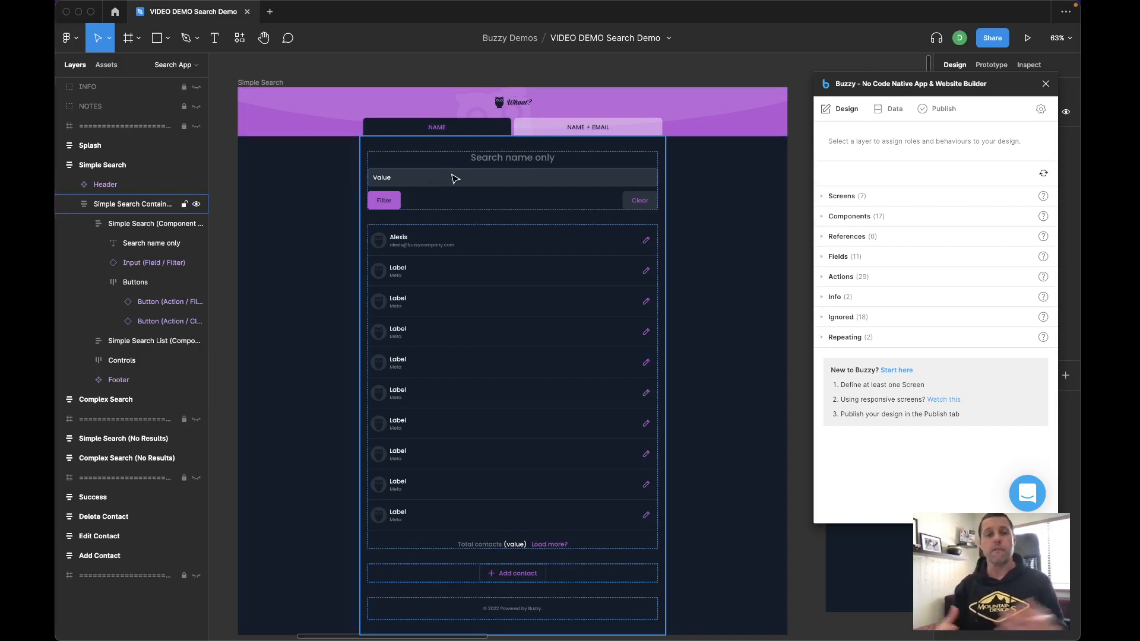
- Open the Name and Email formula field in the plugin's data and review its advanced settings and formula
scroll(646, 64, "right", 10)
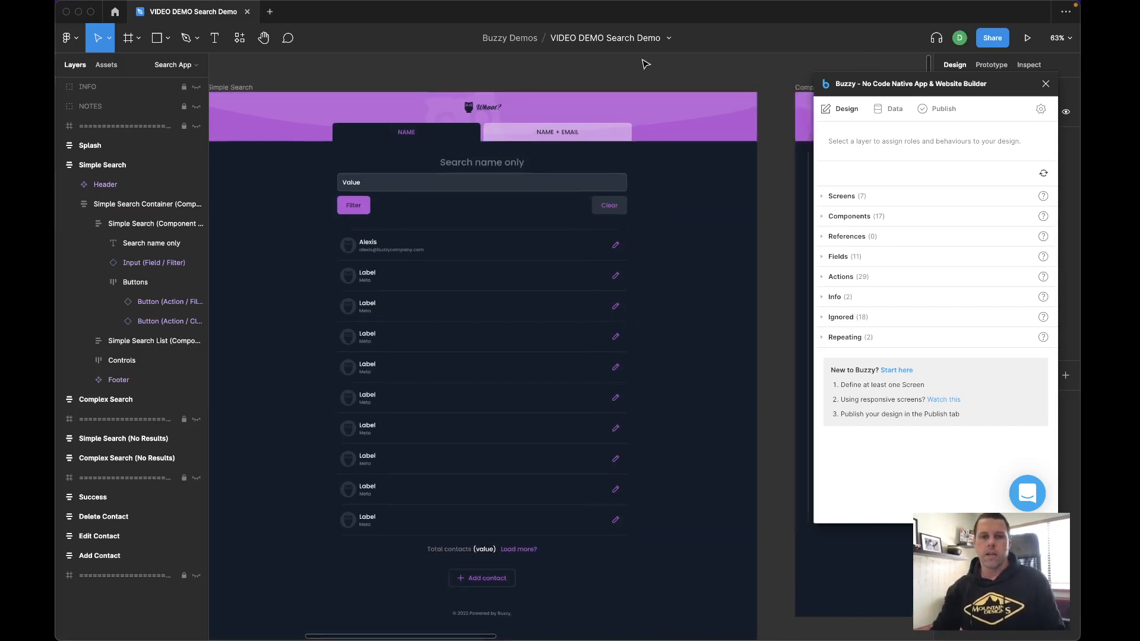
scroll(646, 64, "right", 2)
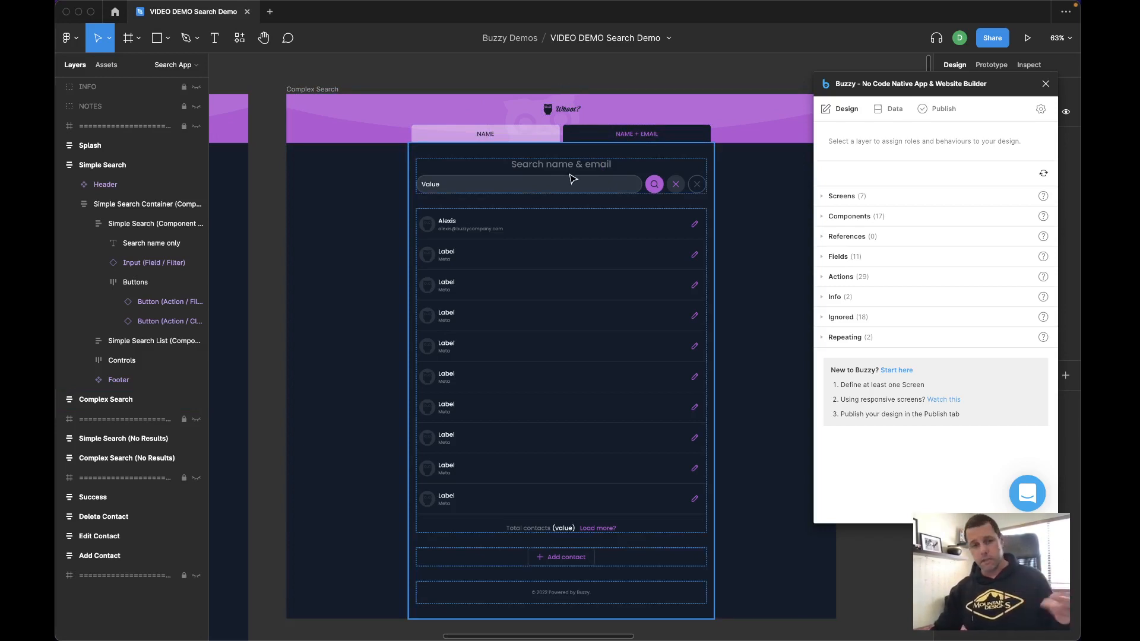
left_click(890, 109)
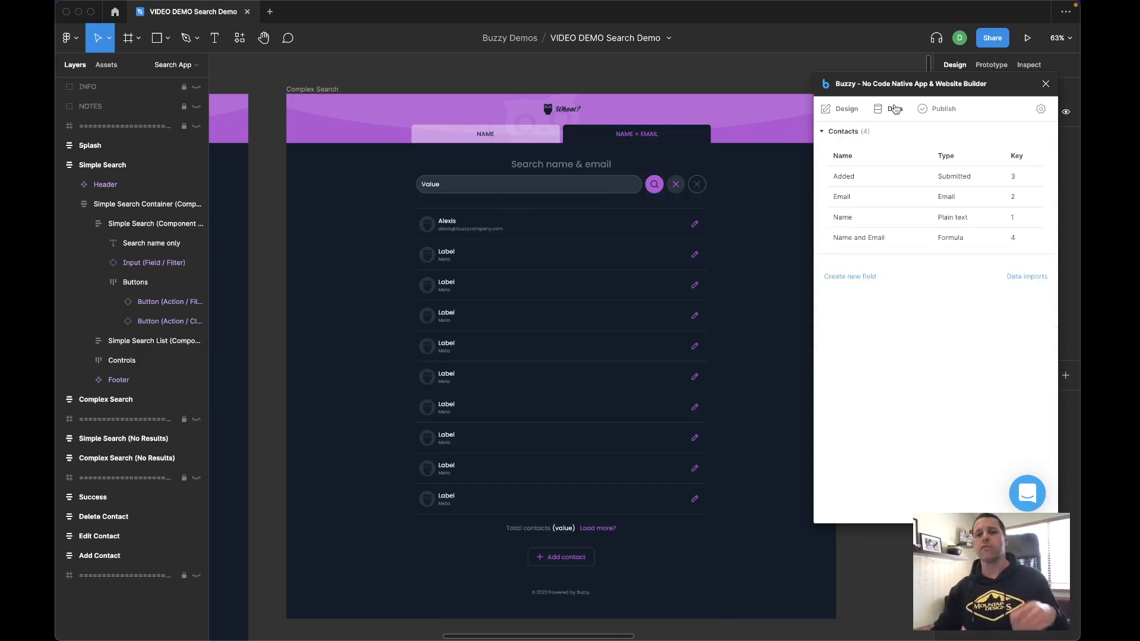
left_click(873, 237)
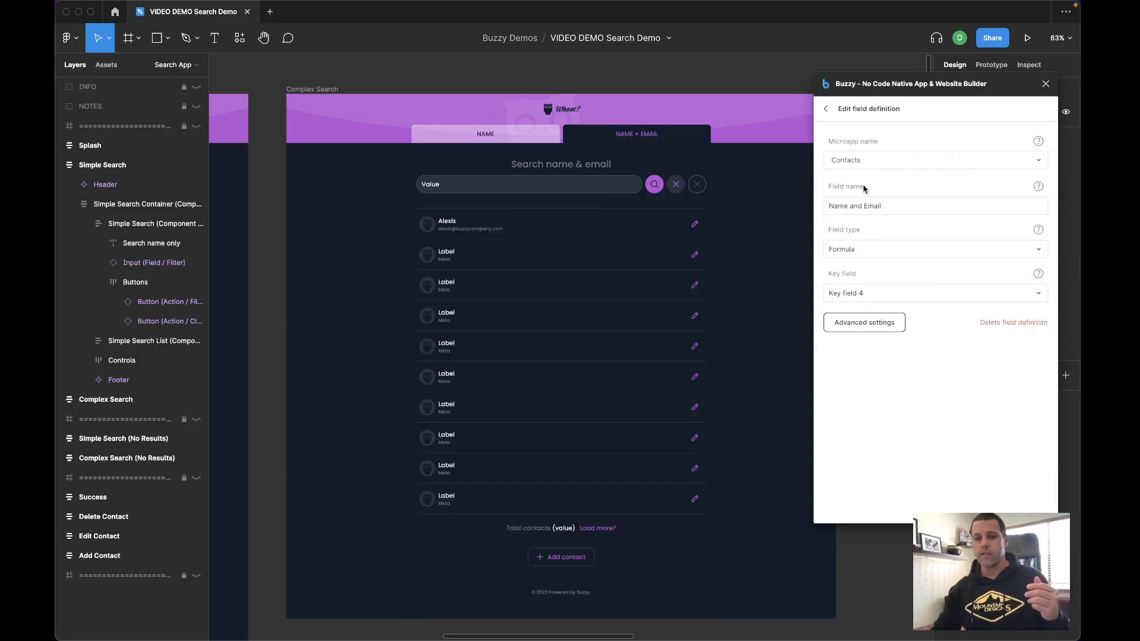
left_click(874, 332)
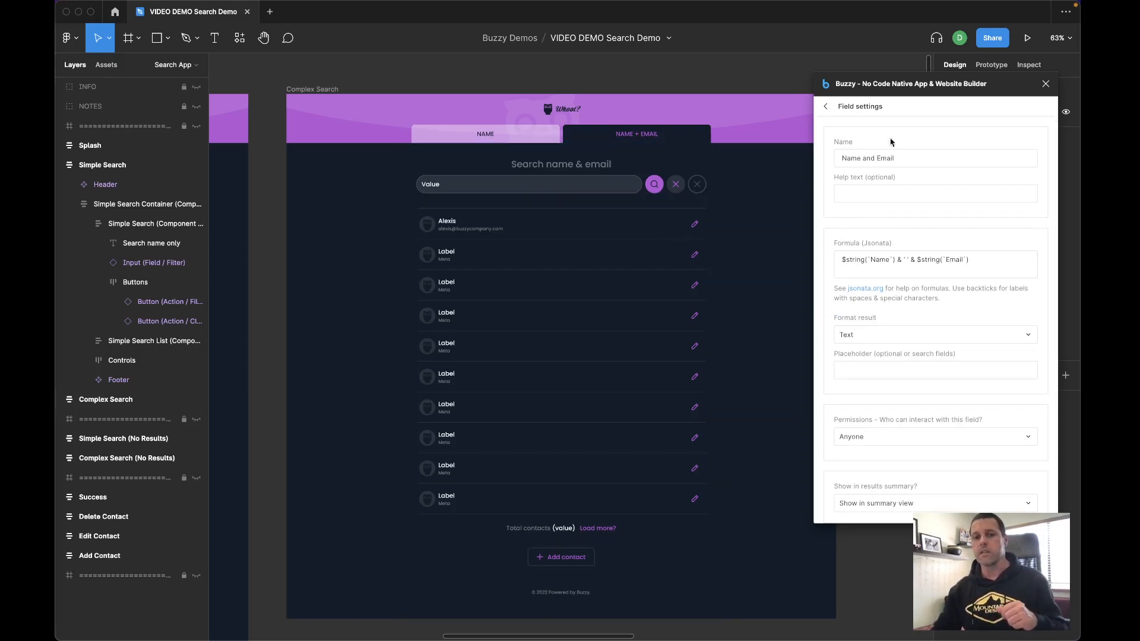
left_click(826, 107)
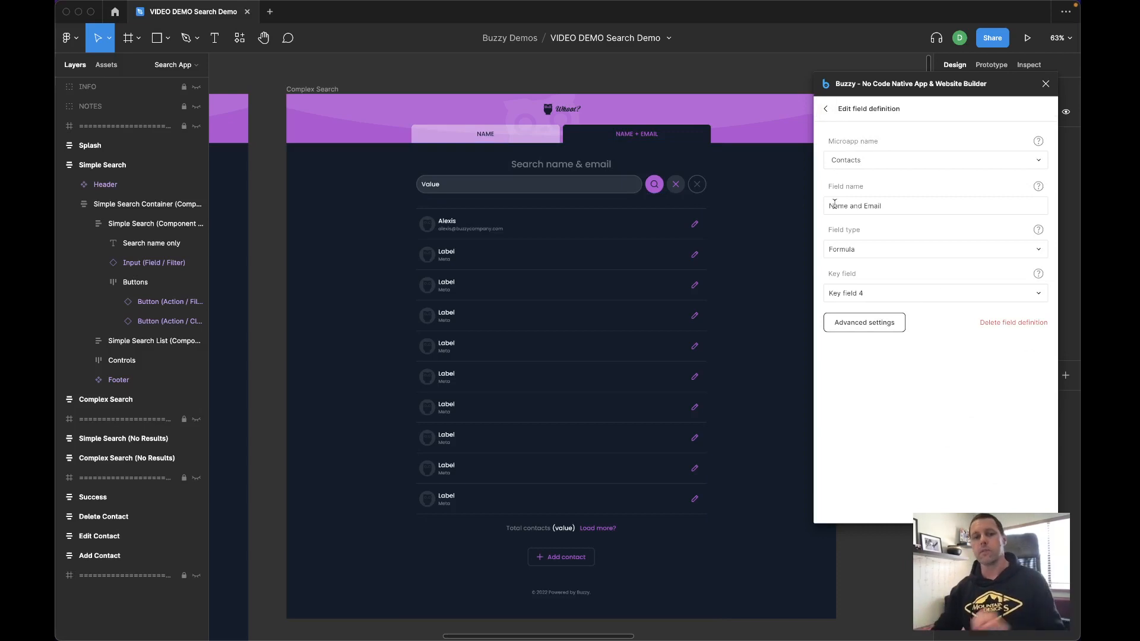
- Select the Complex Search filter component and review its component type, name and filtering context name
left_click(596, 179)
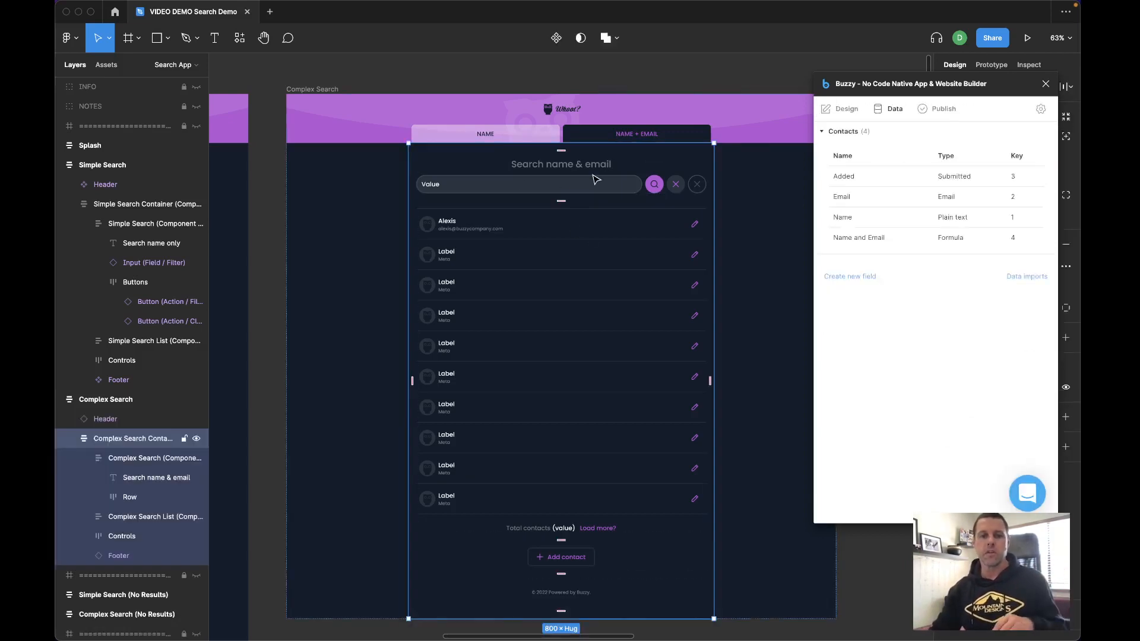
left_click(464, 187)
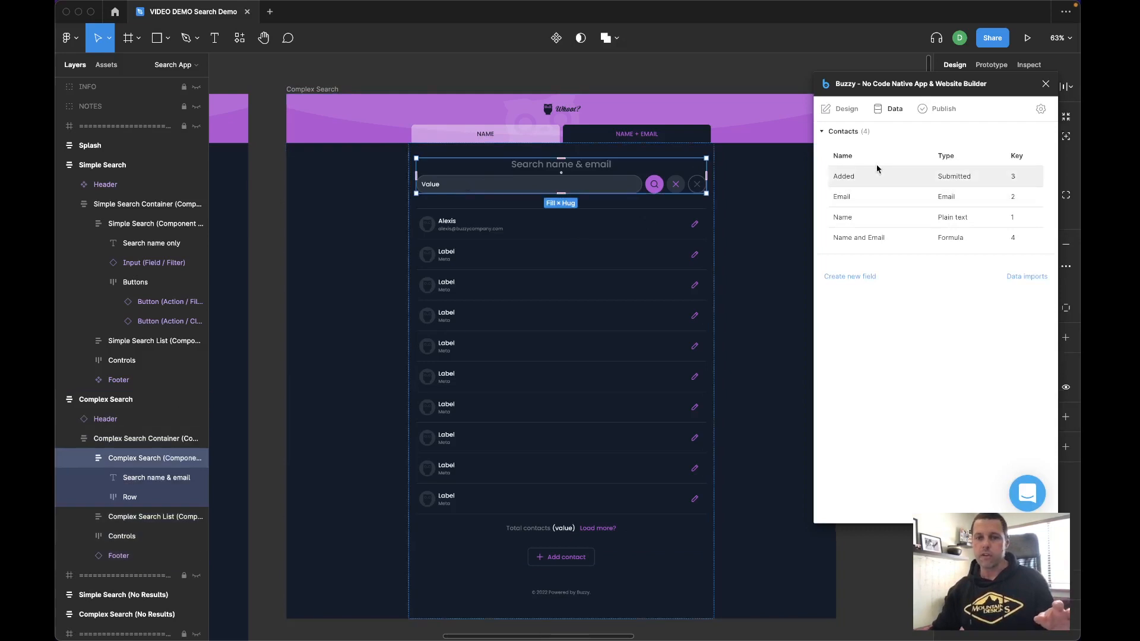
left_click(842, 108)
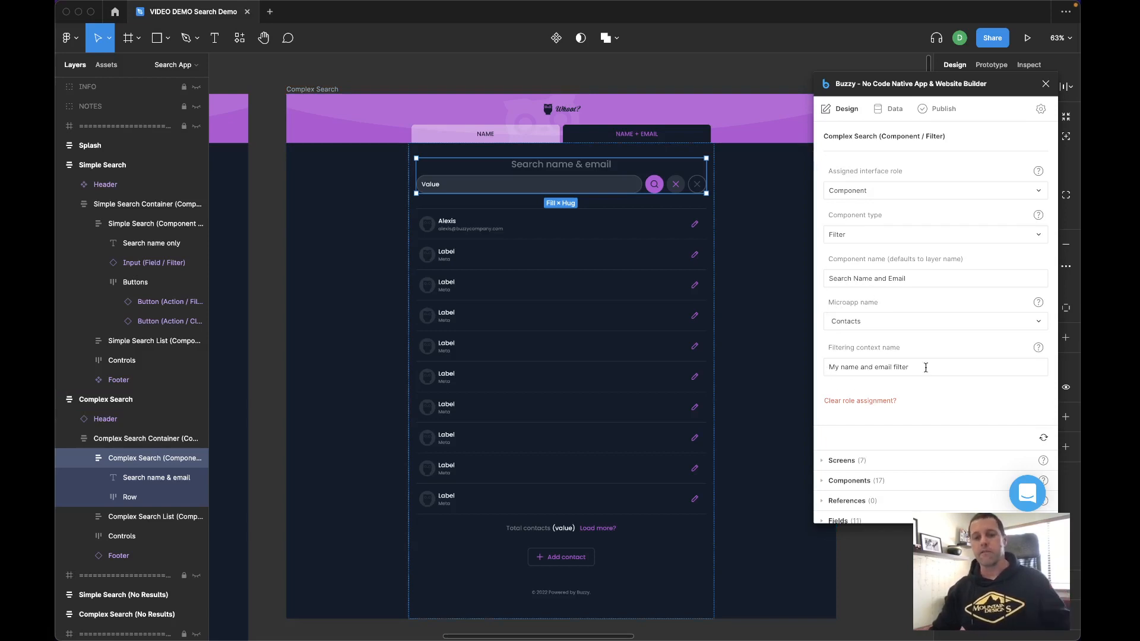
scroll(907, 383, "down", 1)
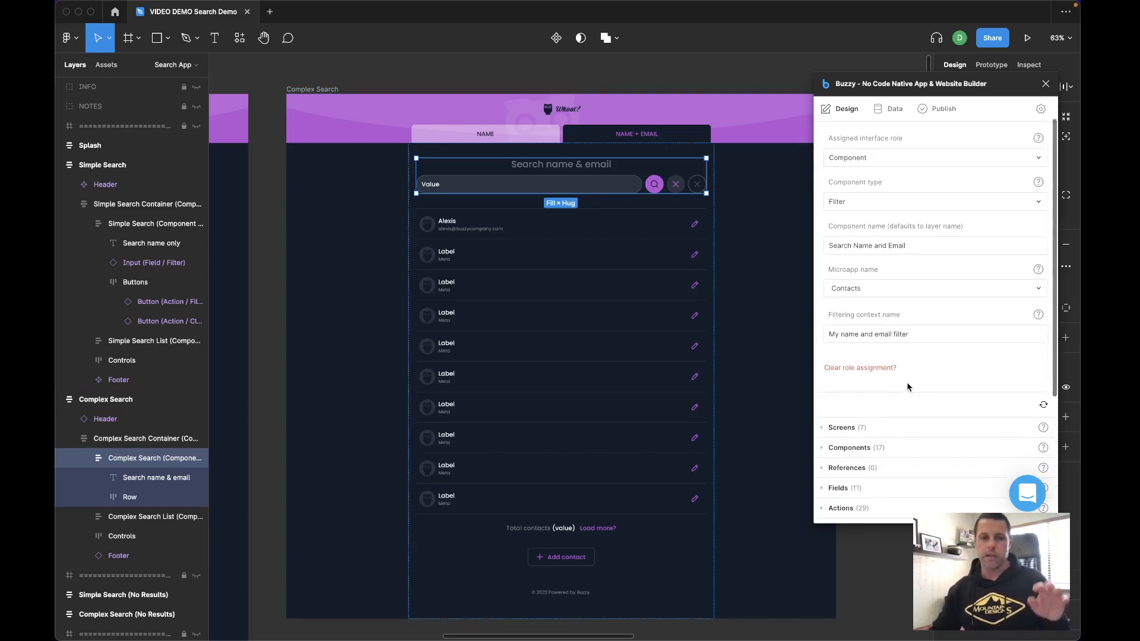
- Review the role settings of the Complex Search input field, the filter button and the conditional clear button
left_click(451, 185)
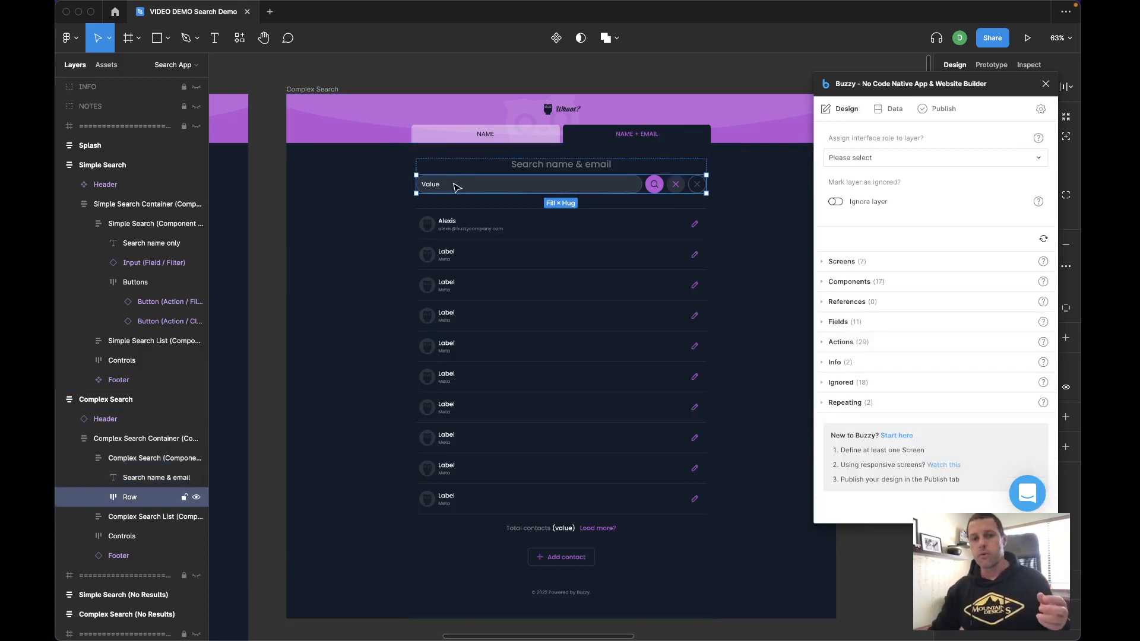
left_click(456, 188)
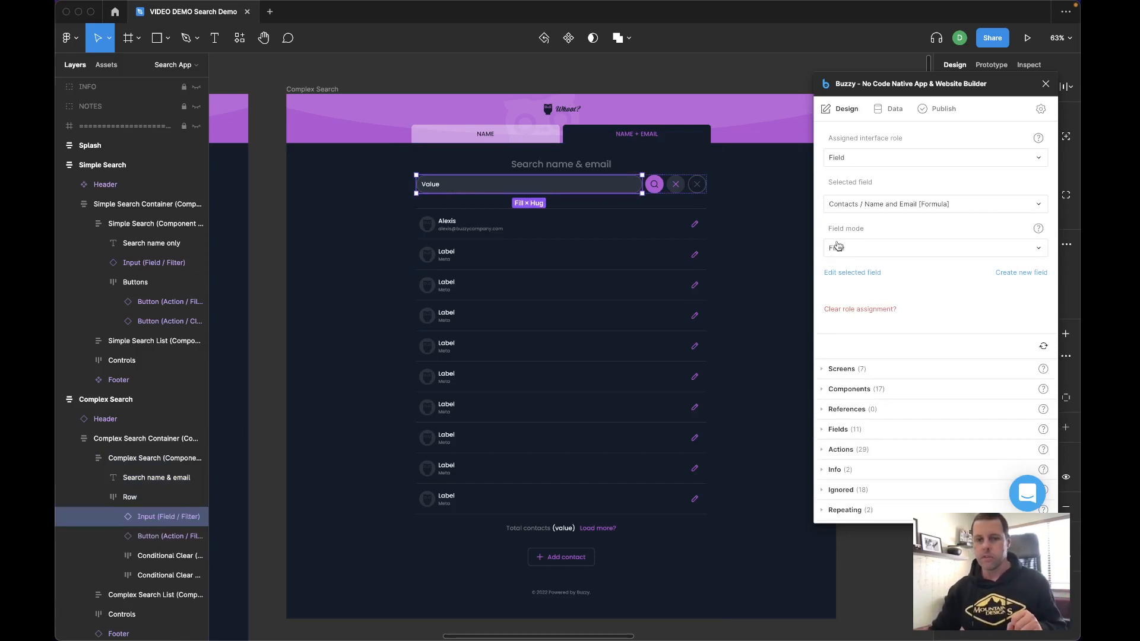
left_click(655, 186)
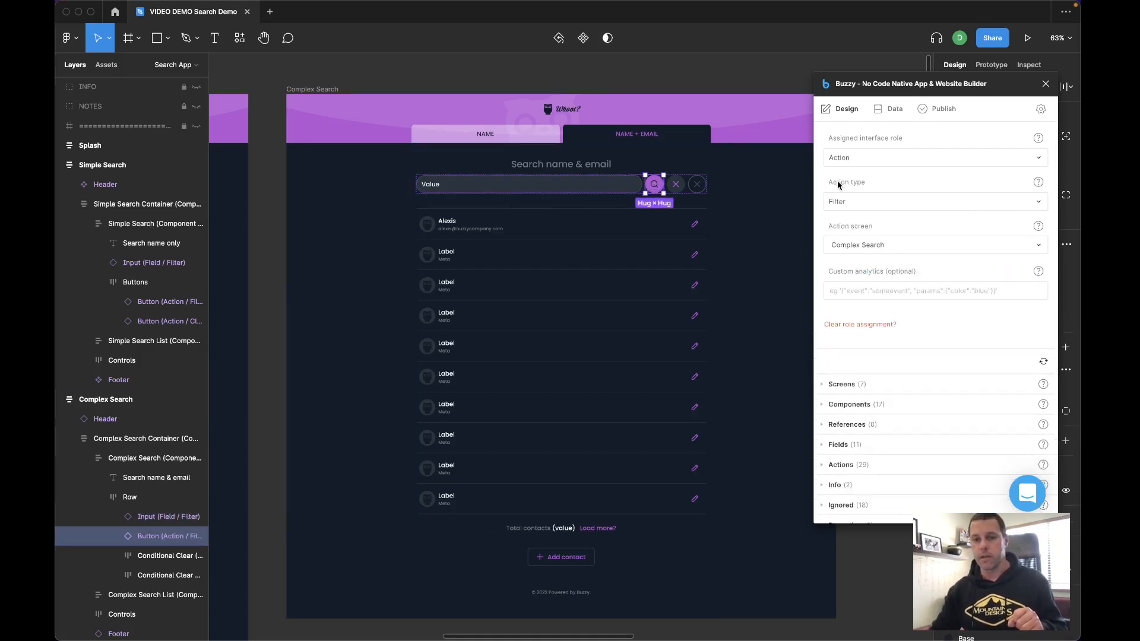
left_click(676, 186)
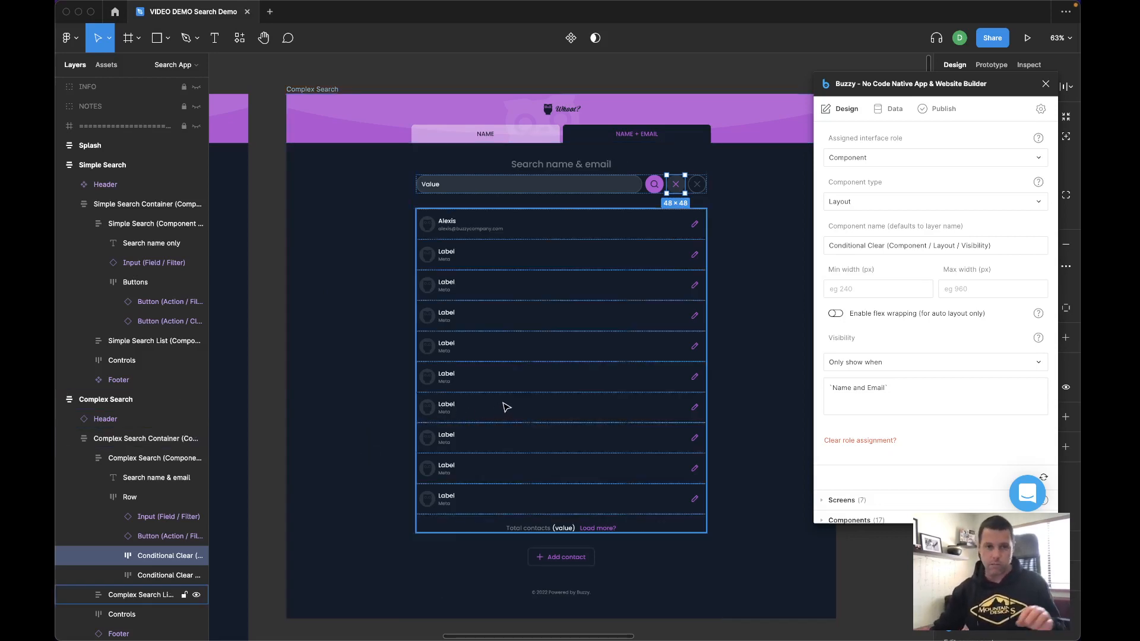
- Select the Complex Search List and review its sorting, filtering and filtering context settings
left_click(505, 231)
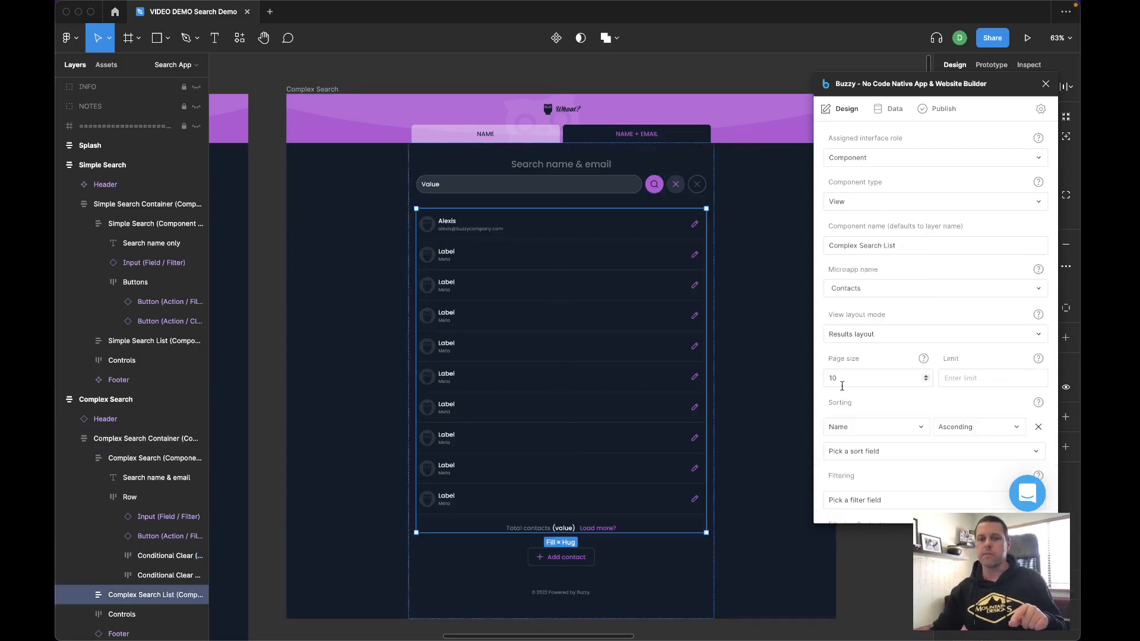
scroll(844, 389, "down", 5)
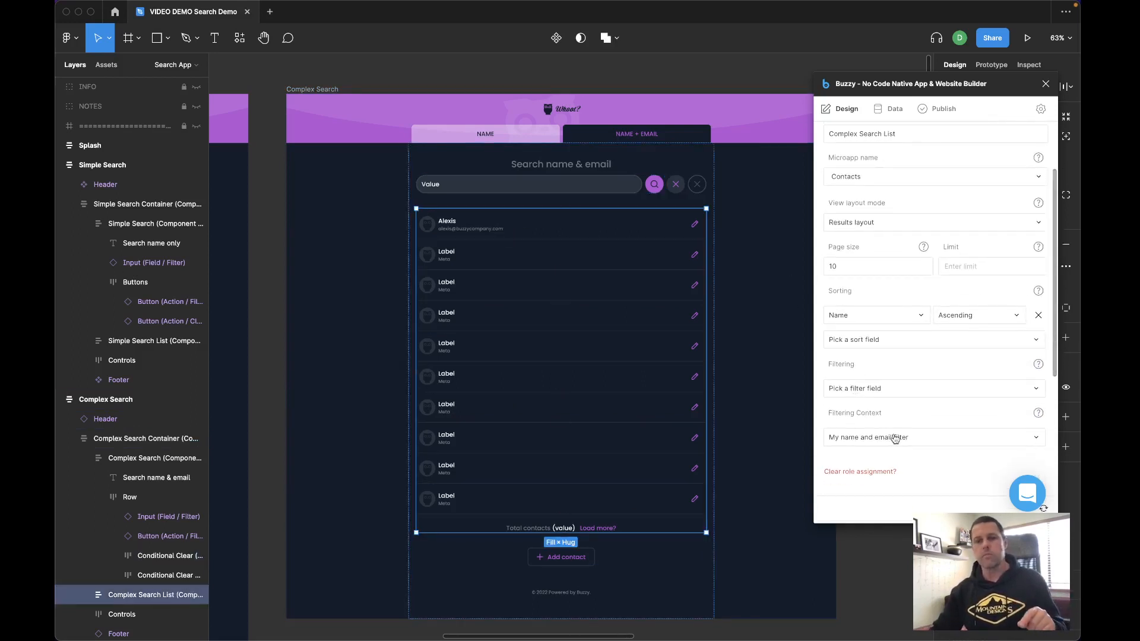
left_click(886, 439)
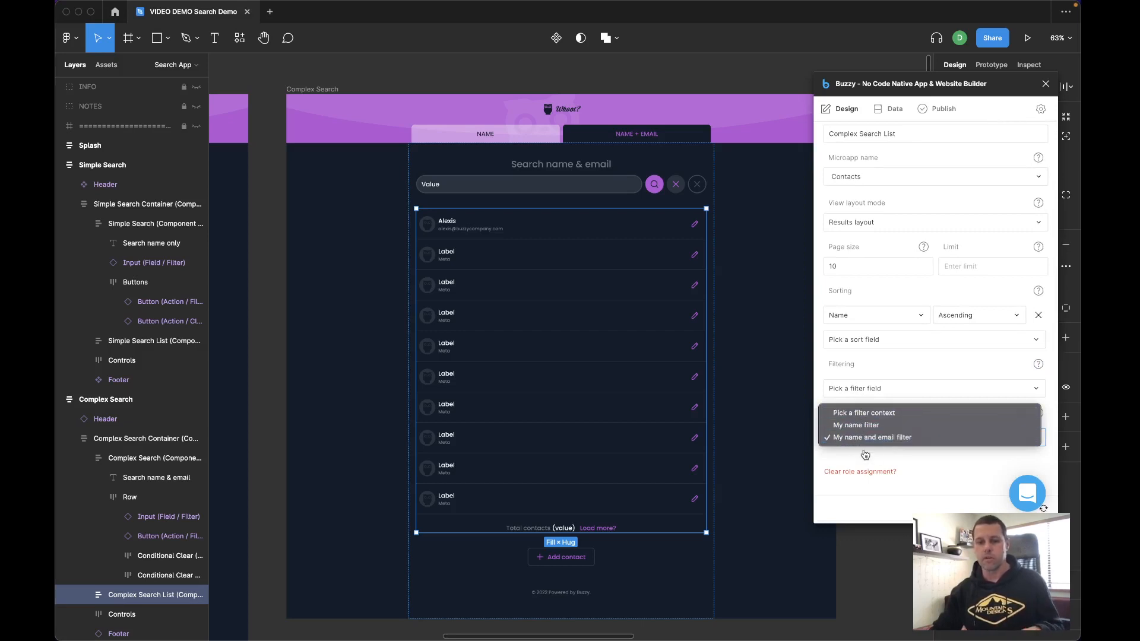
left_click(921, 459)
- Switch to the published Search App in the browser and reload it on the Name + Email search
left_click(939, 111)
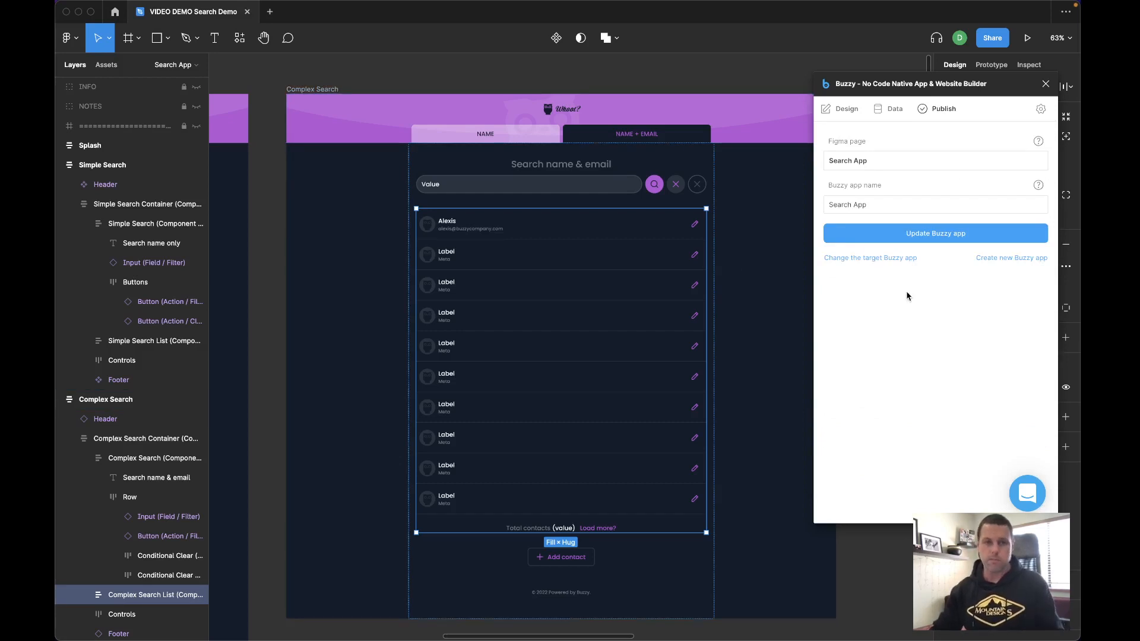
key("super+Tab")
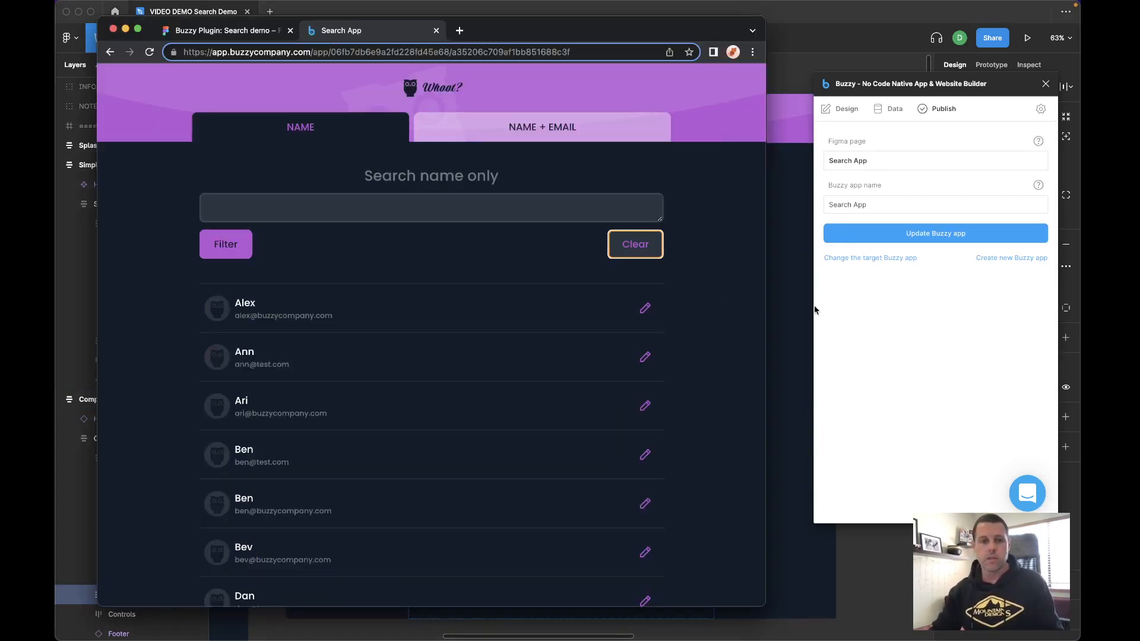
key("super+r")
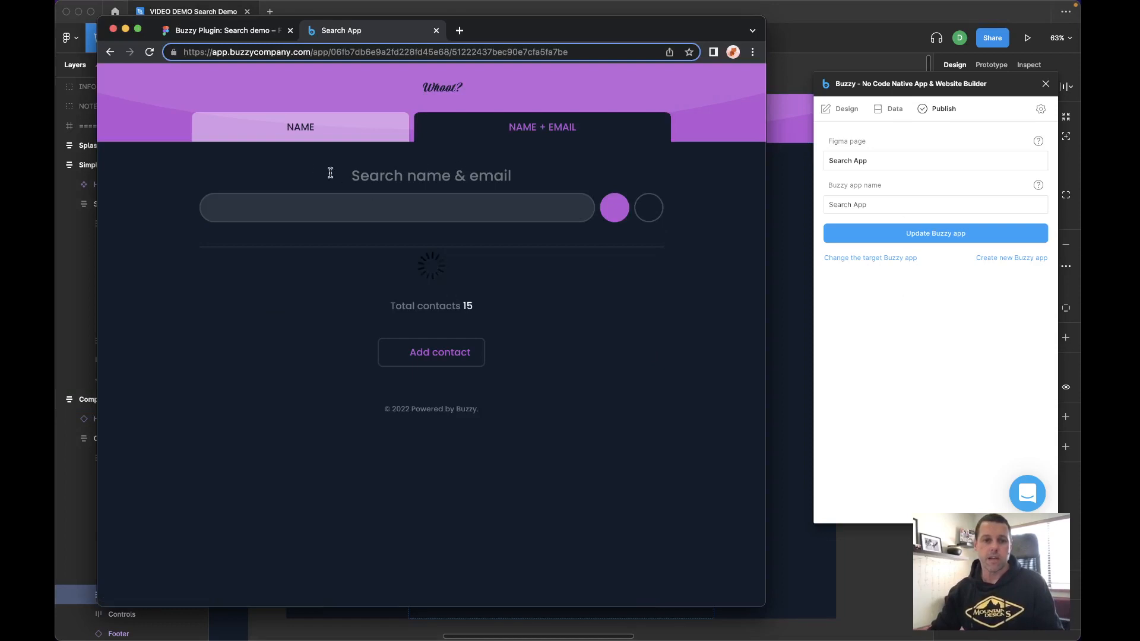
scroll(283, 417, "down", 5)
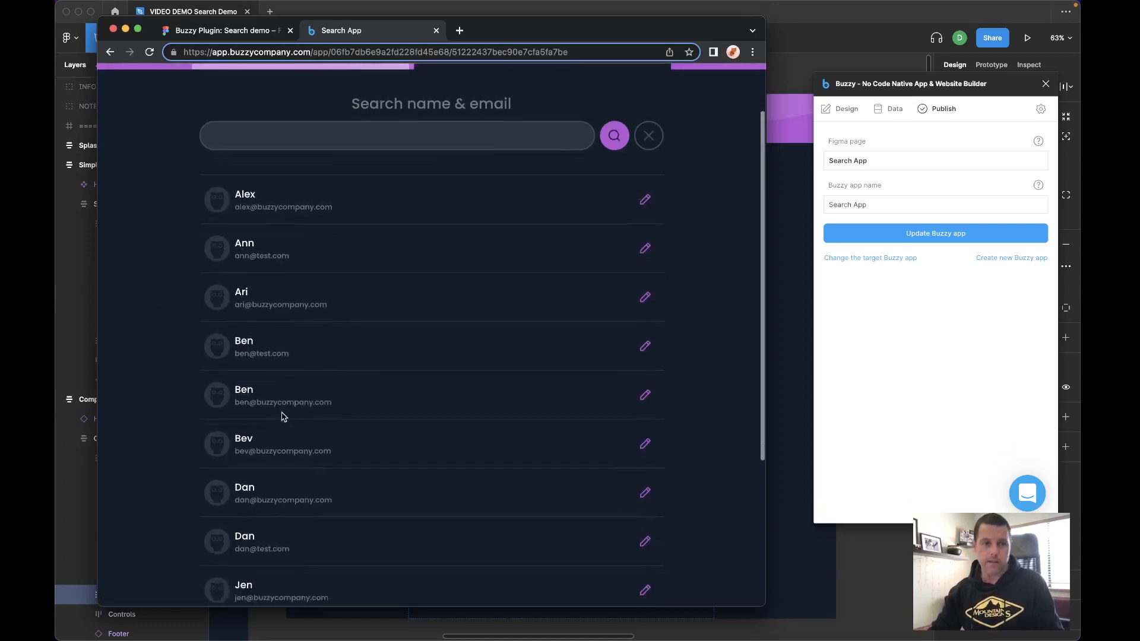
scroll(283, 416, "up", 5)
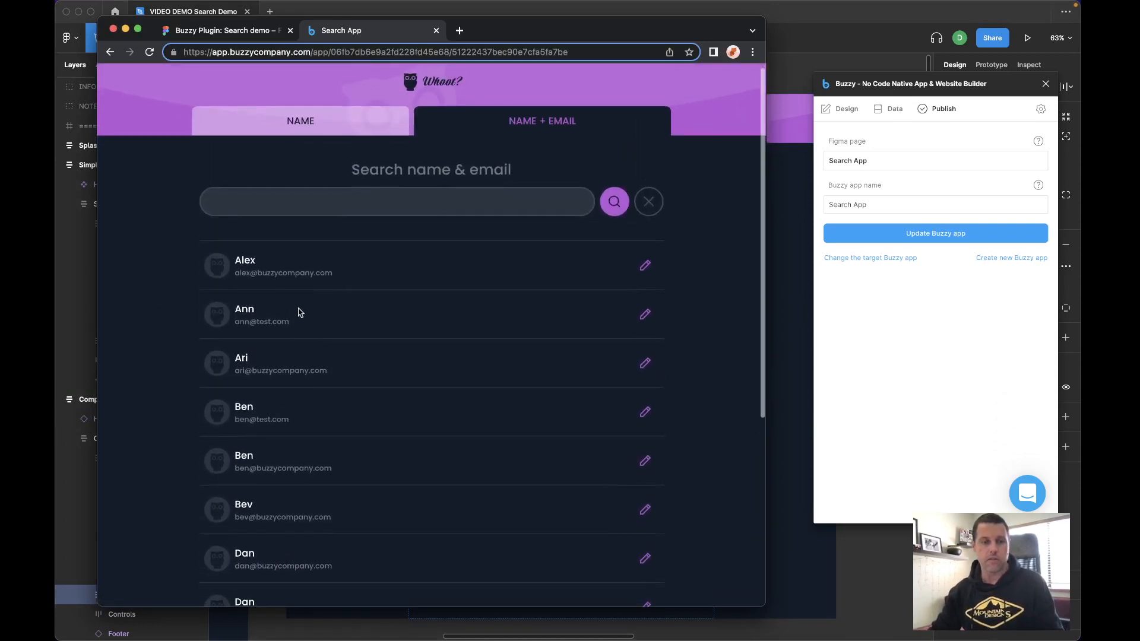
- Search the Name + Email list for test
left_click(266, 209)
type("test")
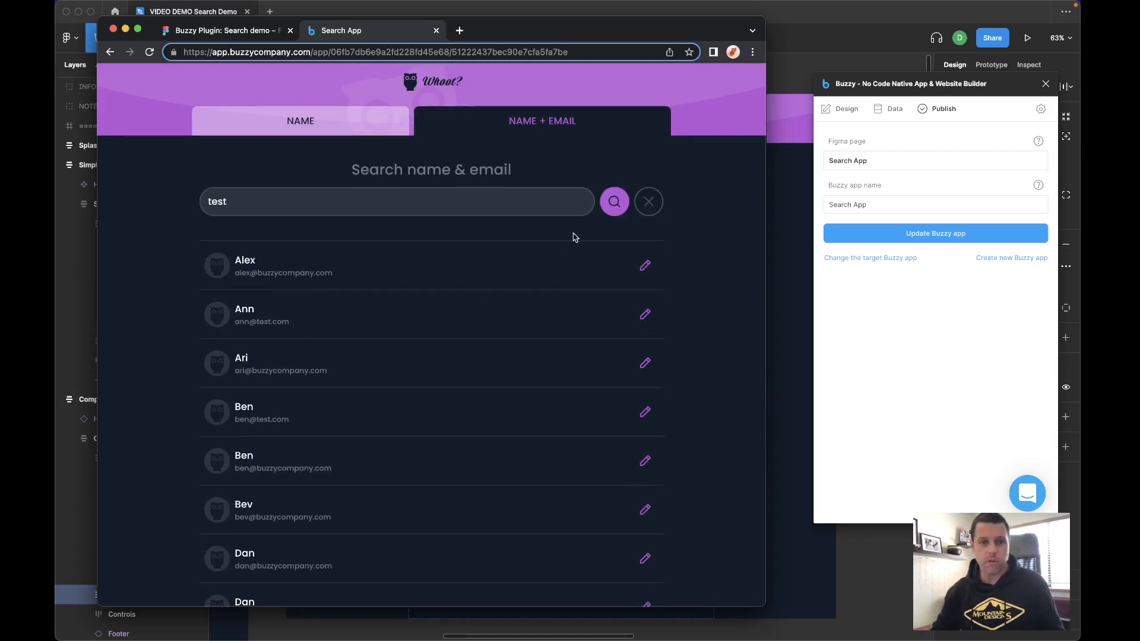
left_click(613, 203)
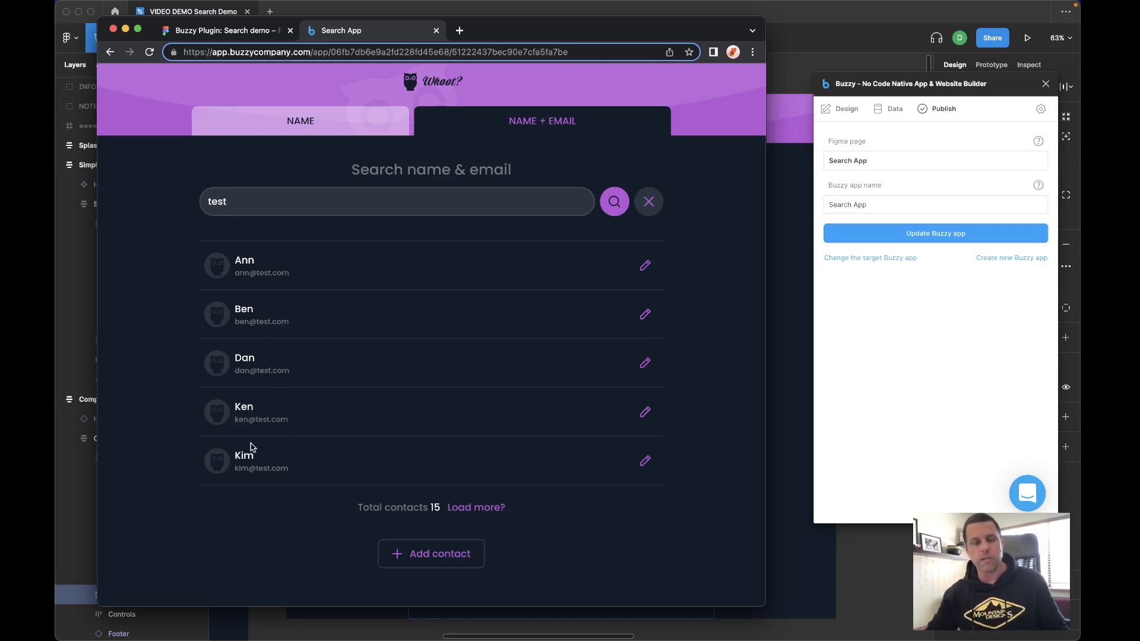
- Replace the search term with ben and run the search again
double_click(217, 199)
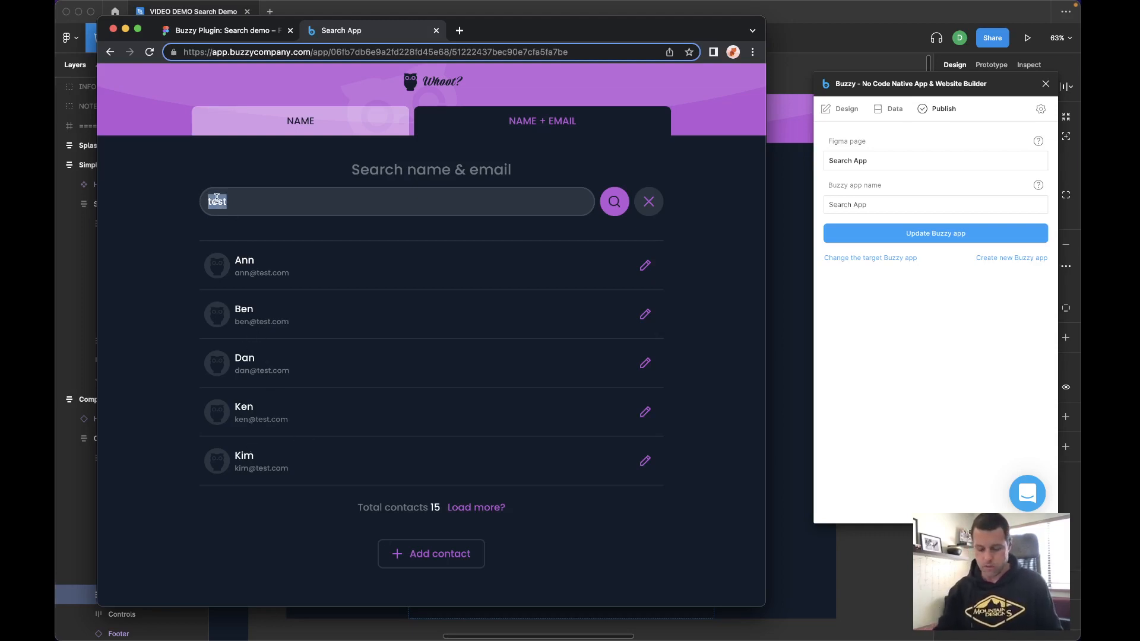
type("ben")
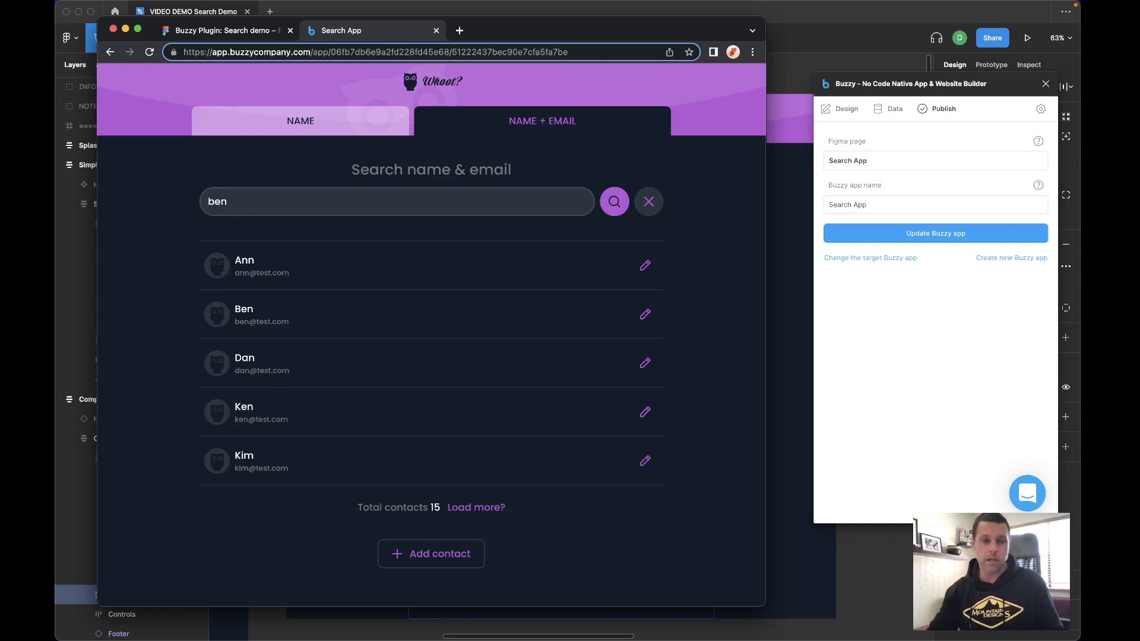
left_click(618, 204)
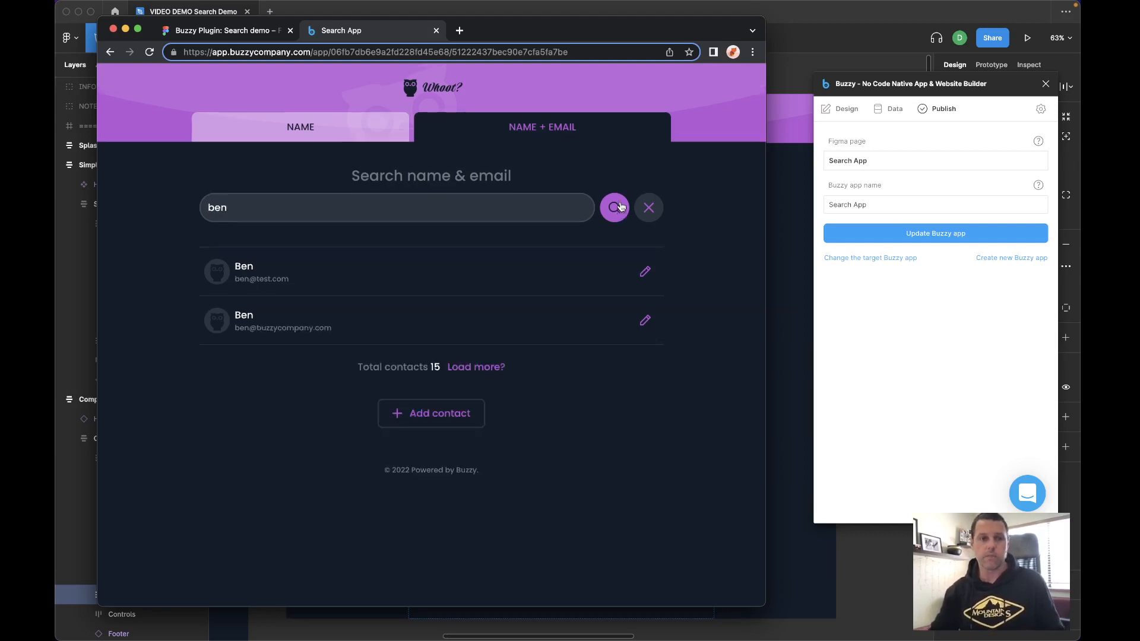
- Clear the search and switch to the Buzzy Plugin: Search demo community page tab
left_click(651, 221)
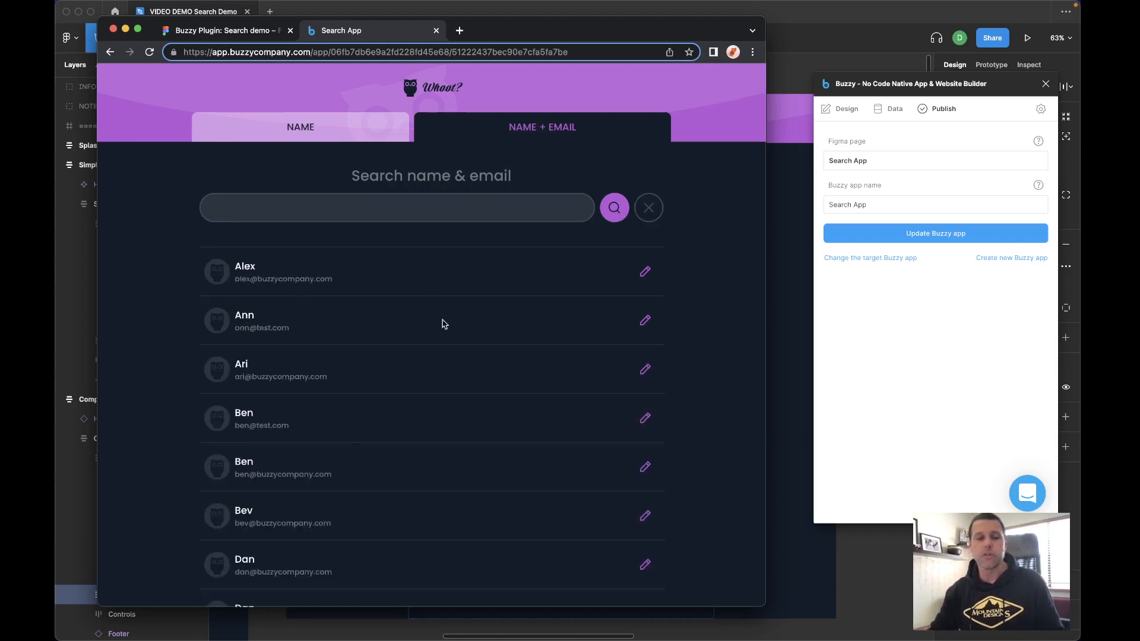
scroll(368, 463, "down", 4)
scroll(365, 471, "up", 3)
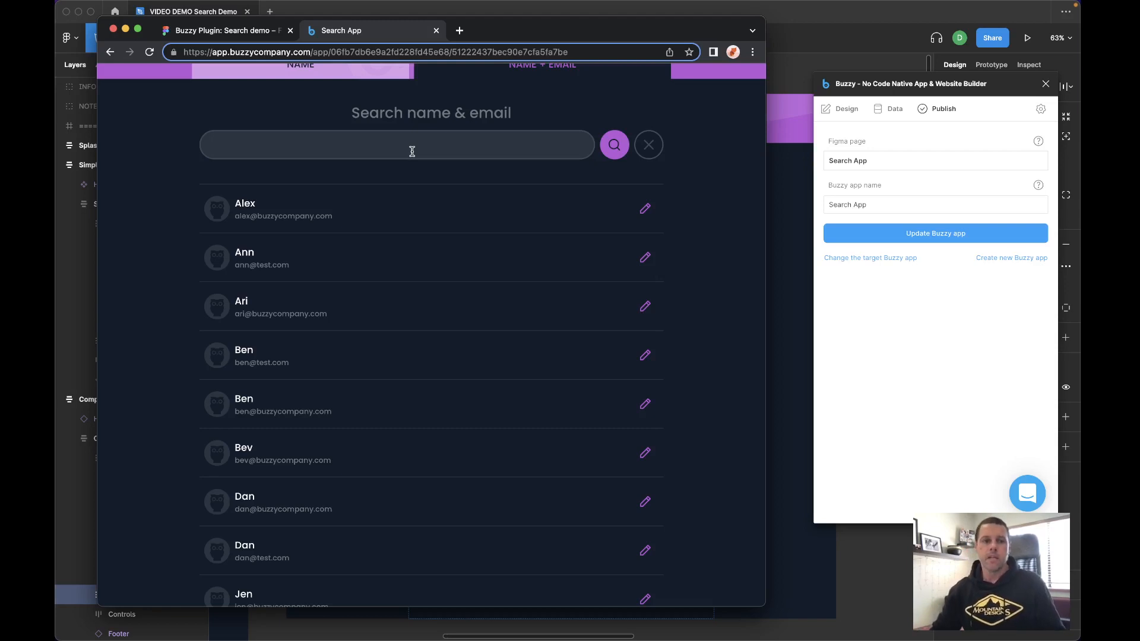
left_click(240, 29)
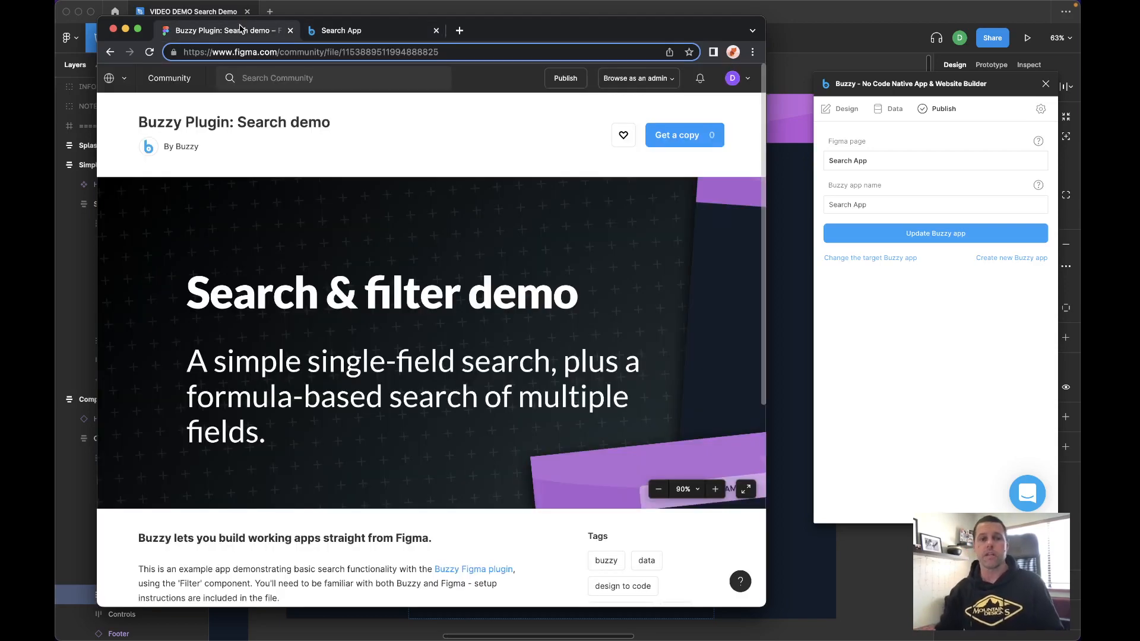